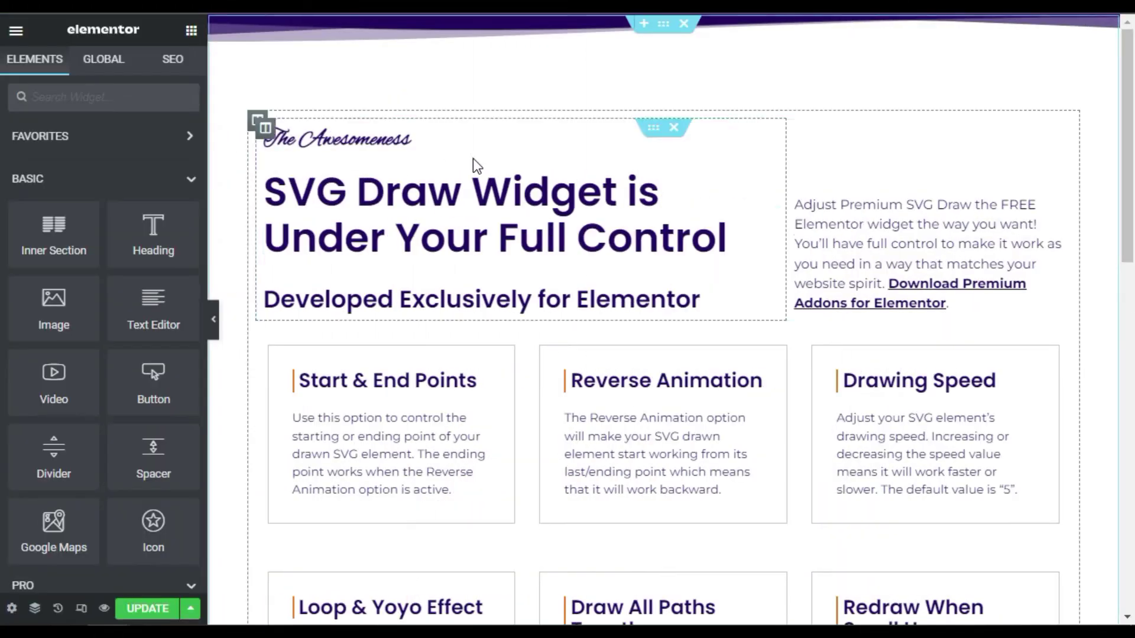
- Go to Elementor's Custom Code page and start a new, blank code snippet
{"action": "scroll", "coordinate": [480, 324], "scroll_direction": "down", "scroll_amount": 3}
{"action": "scroll", "coordinate": [480, 324], "scroll_direction": "down", "scroll_amount": 13}
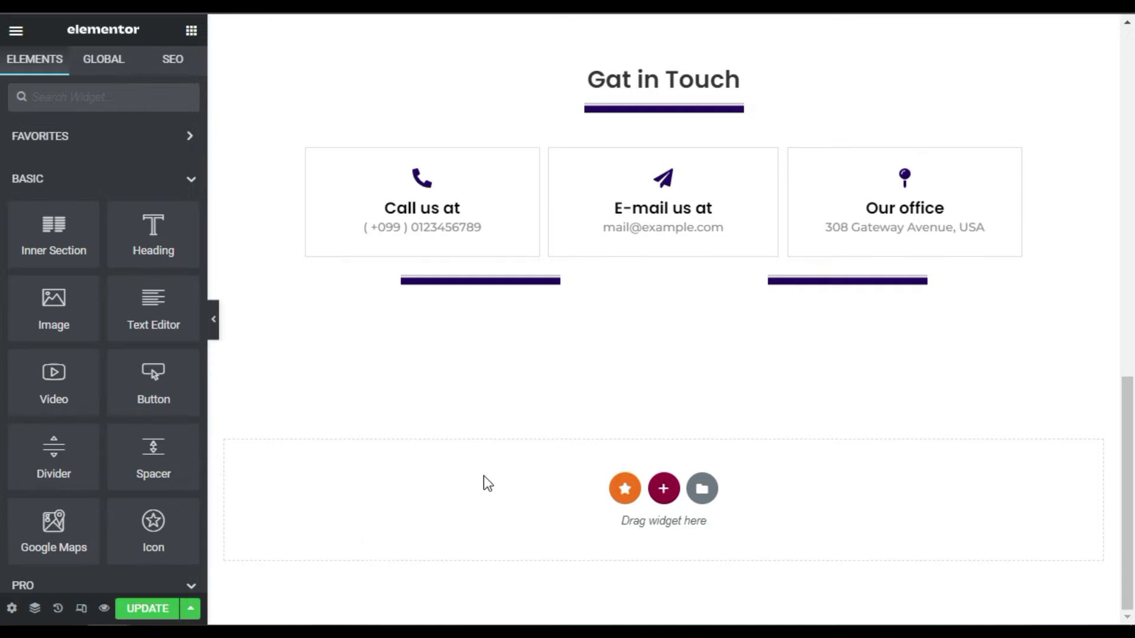
{"action": "scroll", "coordinate": [509, 408], "scroll_direction": "up", "scroll_amount": 5}
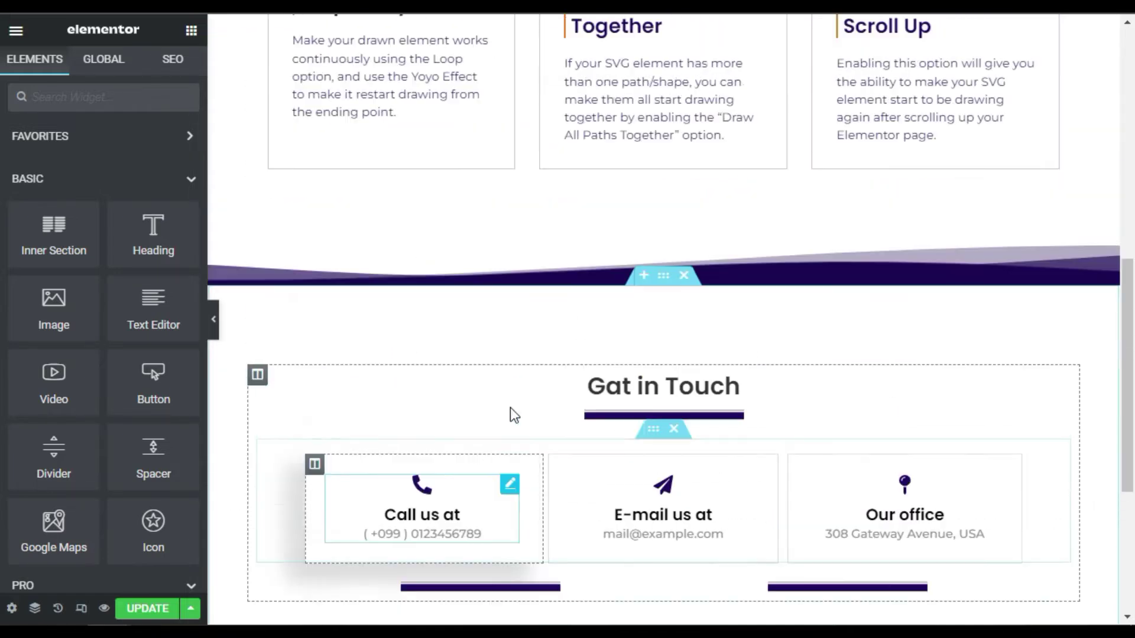
{"action": "scroll", "coordinate": [511, 407], "scroll_direction": "up", "scroll_amount": 10}
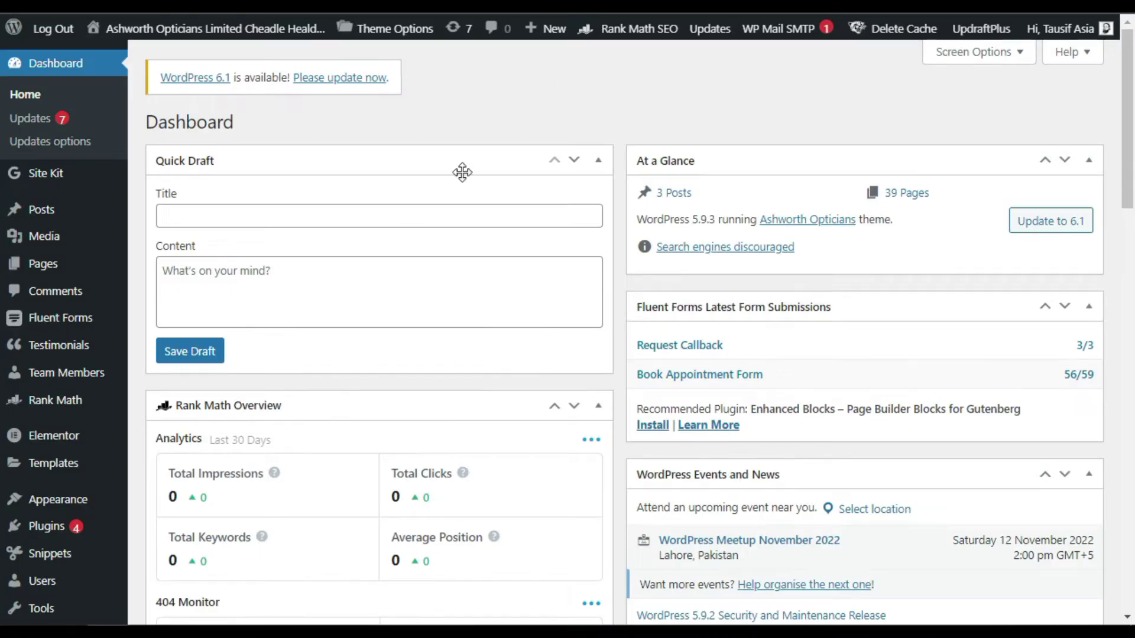
{"action": "scroll", "coordinate": [388, 271], "scroll_direction": "down", "scroll_amount": 2}
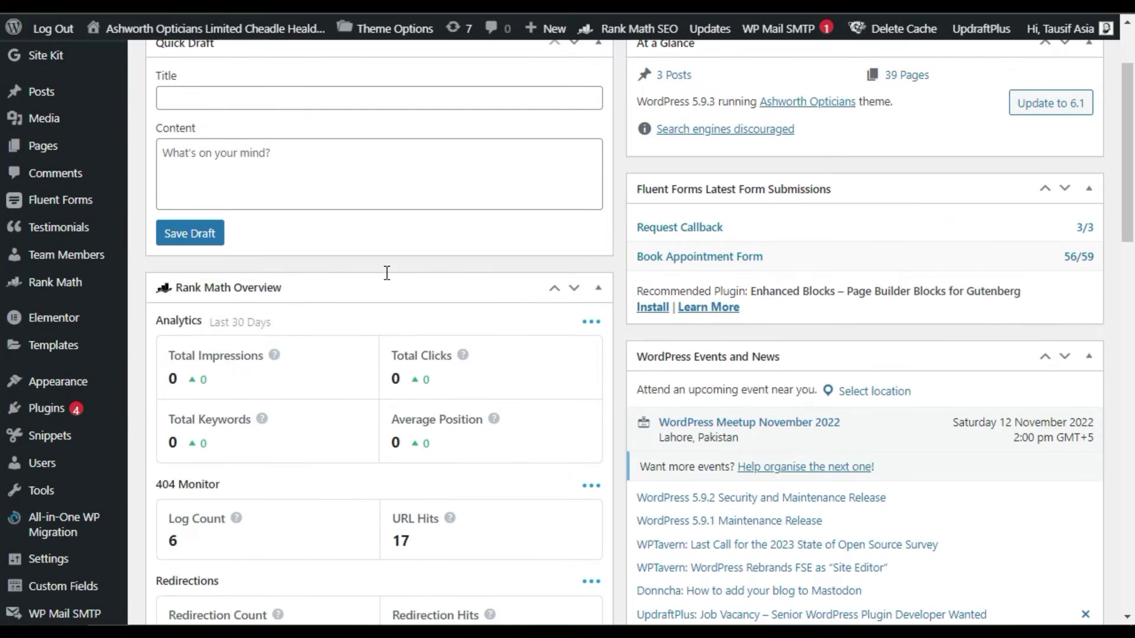
{"action": "mouse_move", "coordinate": [44, 325]}
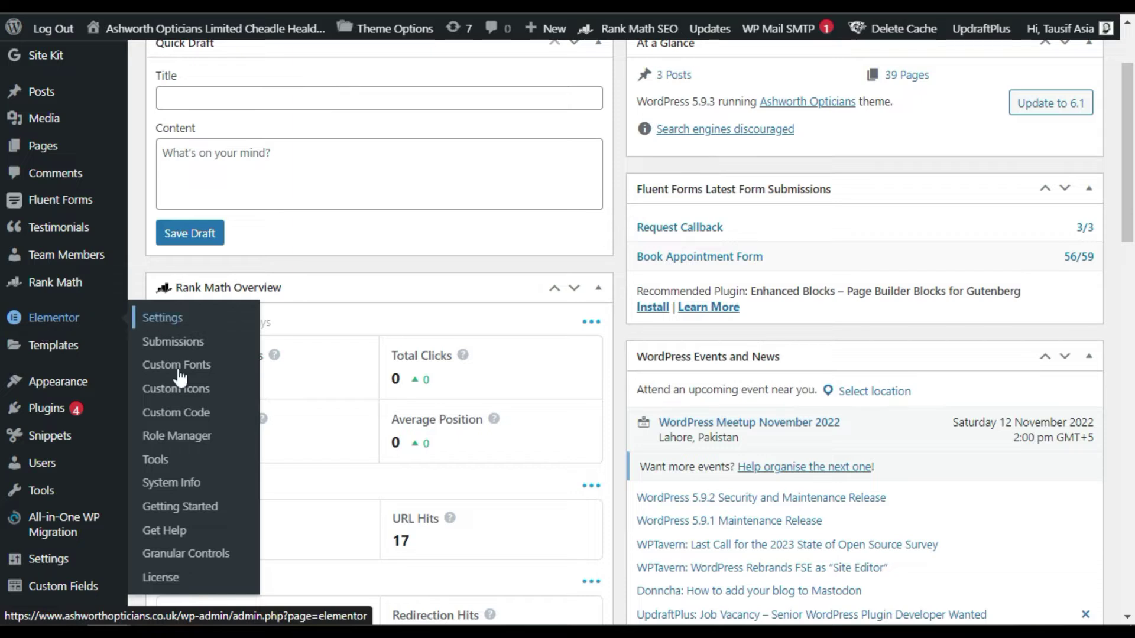
{"action": "left_click", "coordinate": [187, 416]}
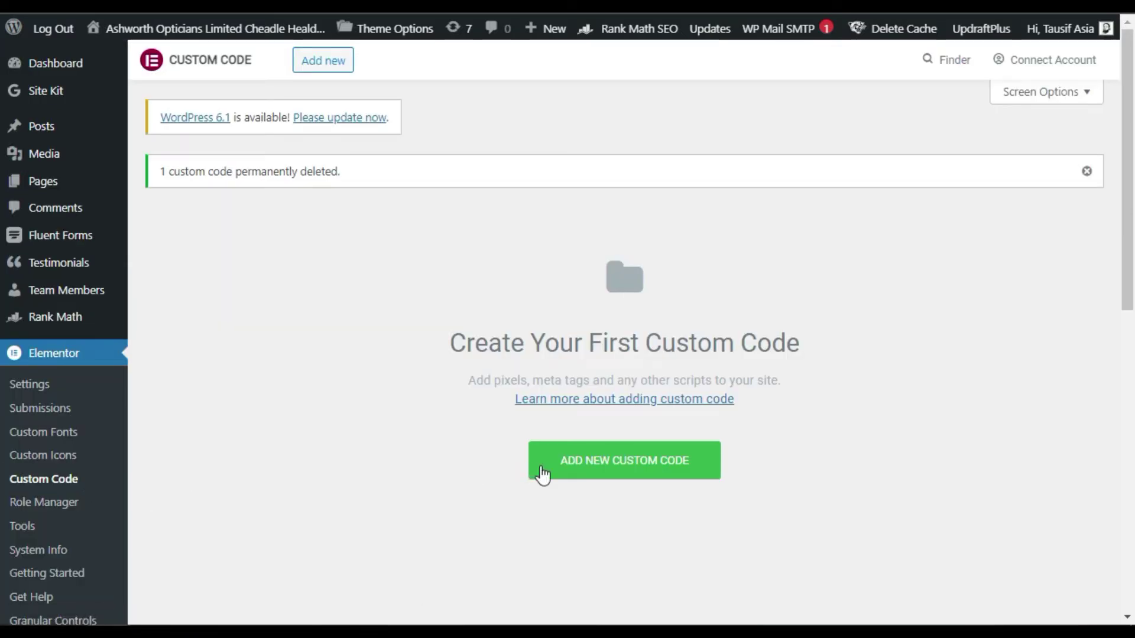
{"action": "left_click", "coordinate": [609, 480]}
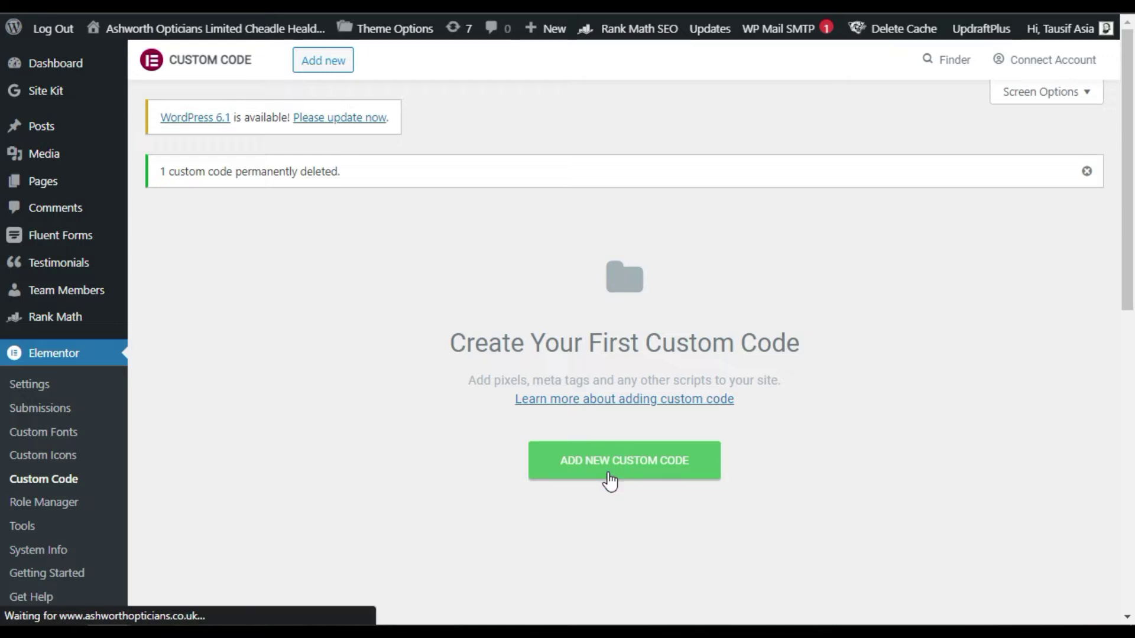
{"action": "left_click", "coordinate": [259, 162]}
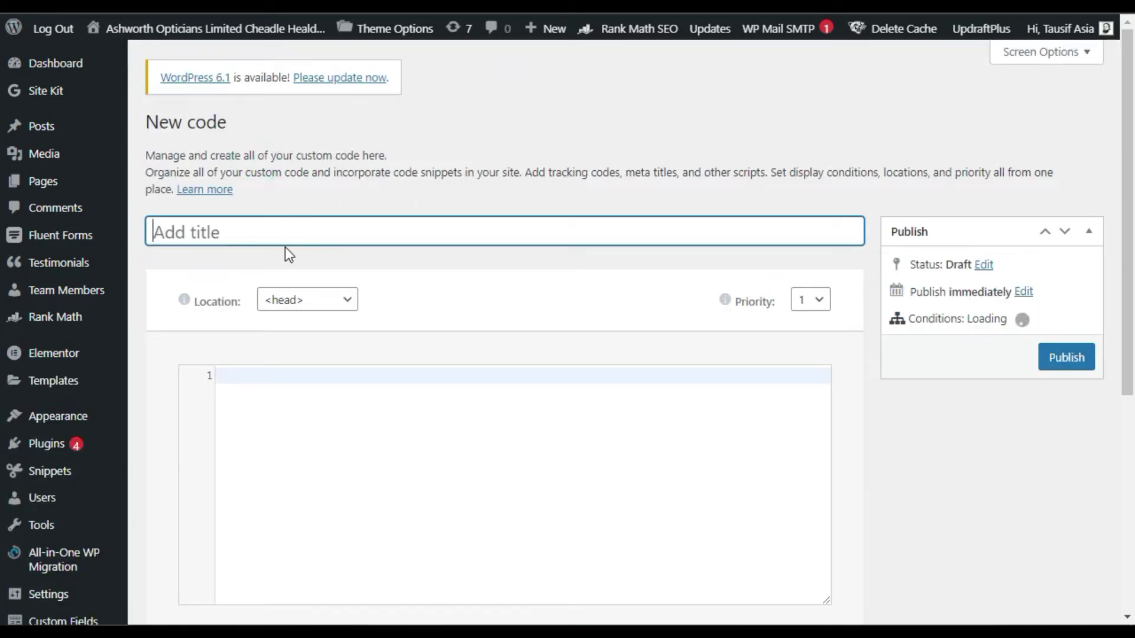
- Title the snippet 'Cutom Cursor' and set its location to </body> - End
{"action": "type", "text": "Cos"}
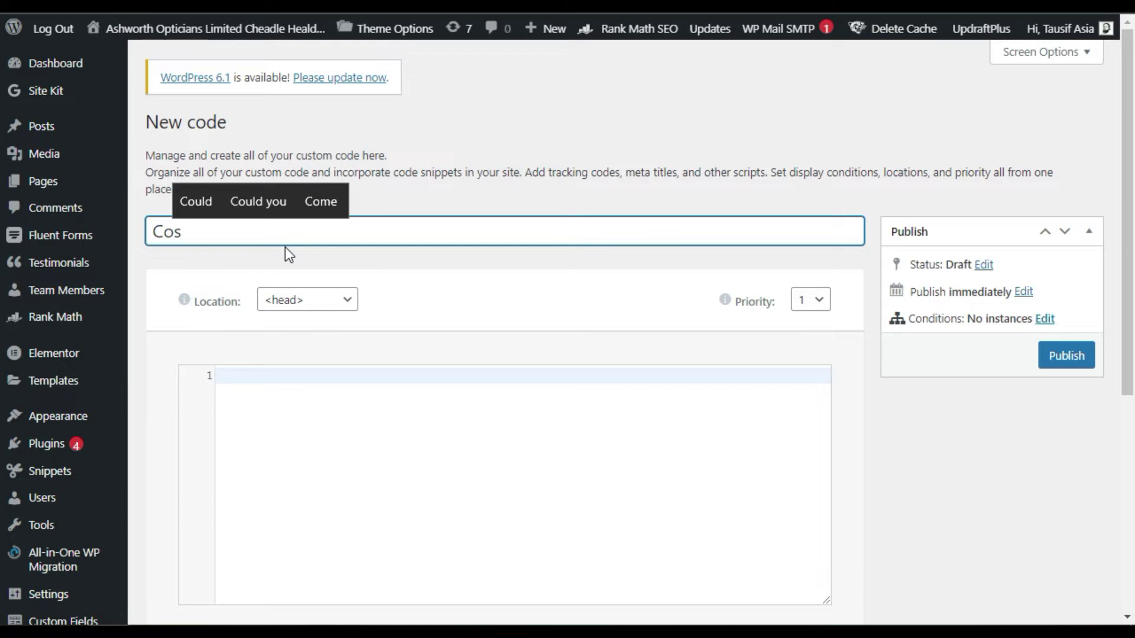
{"action": "key", "text": "BackSpace"}
{"action": "key", "text": "BackSpace"}
{"action": "type", "text": "utom Cursor"}
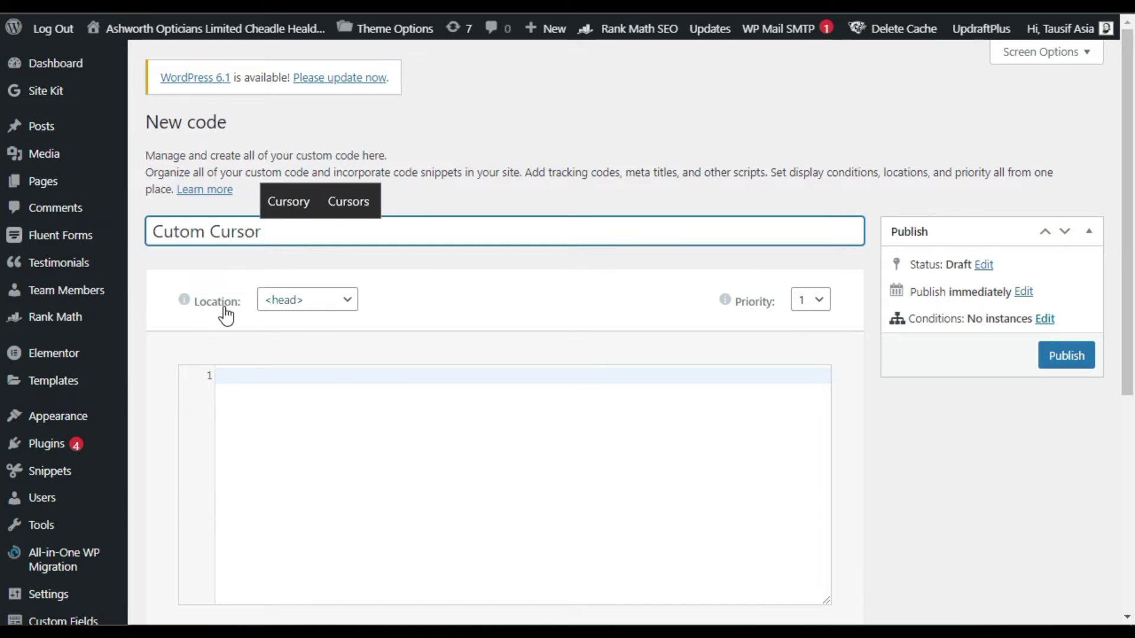
{"action": "left_click", "coordinate": [262, 306]}
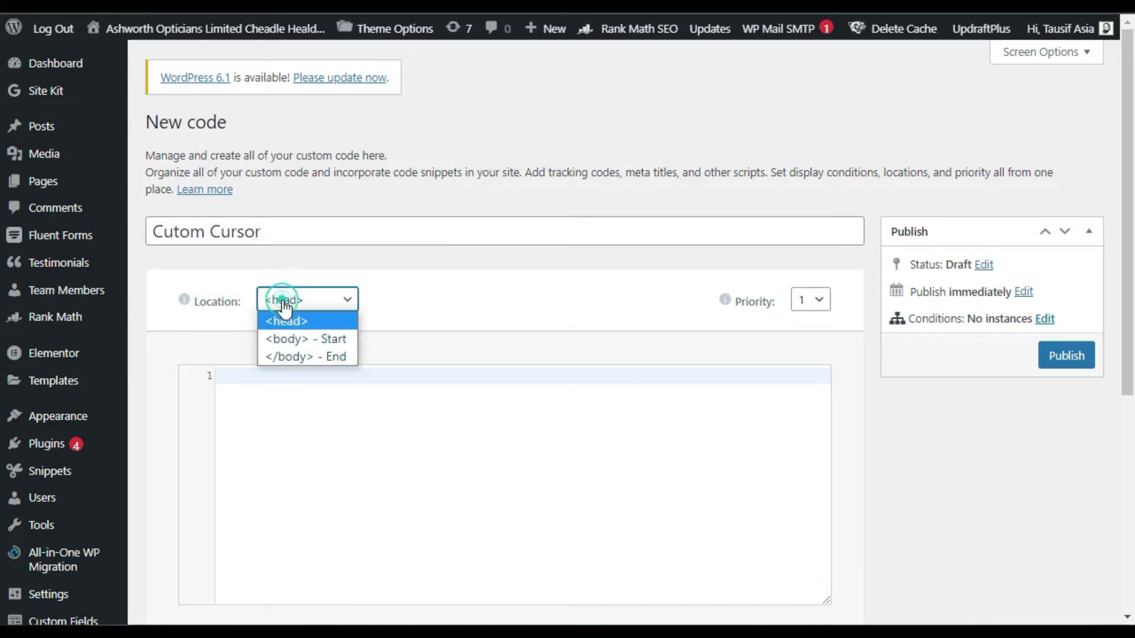
{"action": "left_click", "coordinate": [311, 353]}
- Paste the kursor stylesheet and script setup into the code editor and publish the snippet
{"action": "scroll", "coordinate": [313, 359], "scroll_direction": "down", "scroll_amount": 4}
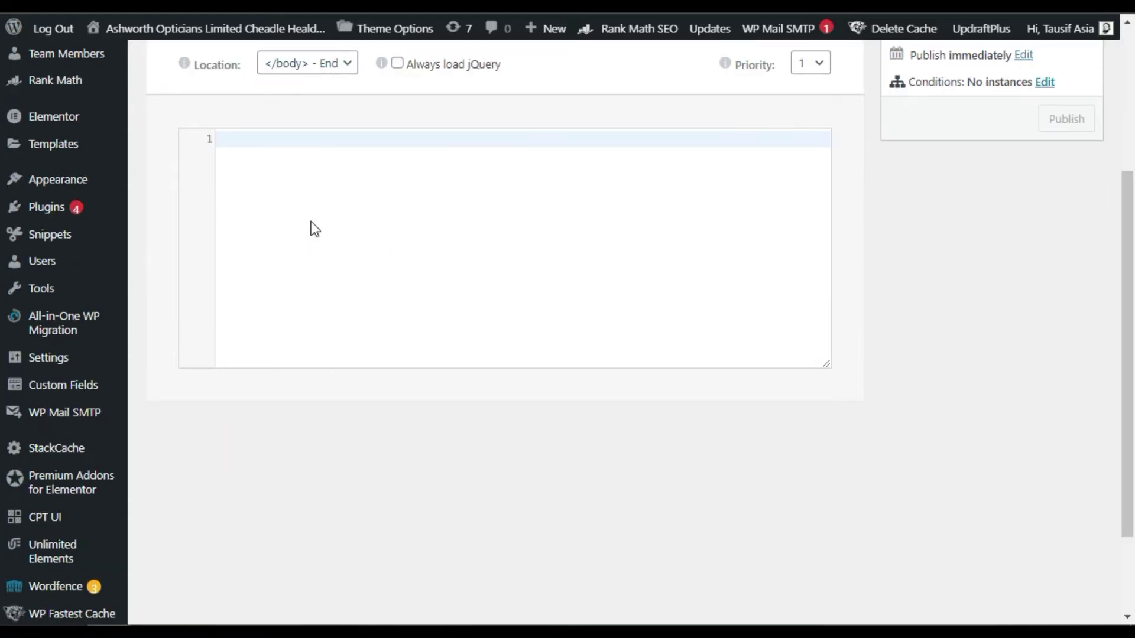
{"action": "type", "text": "<link rel=\"stylesheet\" href=\"https://unpkg.com/kursor/dist/kursor.css\"> <script src=\"https://unpkg.com/kursor\"></script> <script>   new kursor({     type: 1,     color: '#000000',     removeDefaultCursor: false,   }) </script>"}
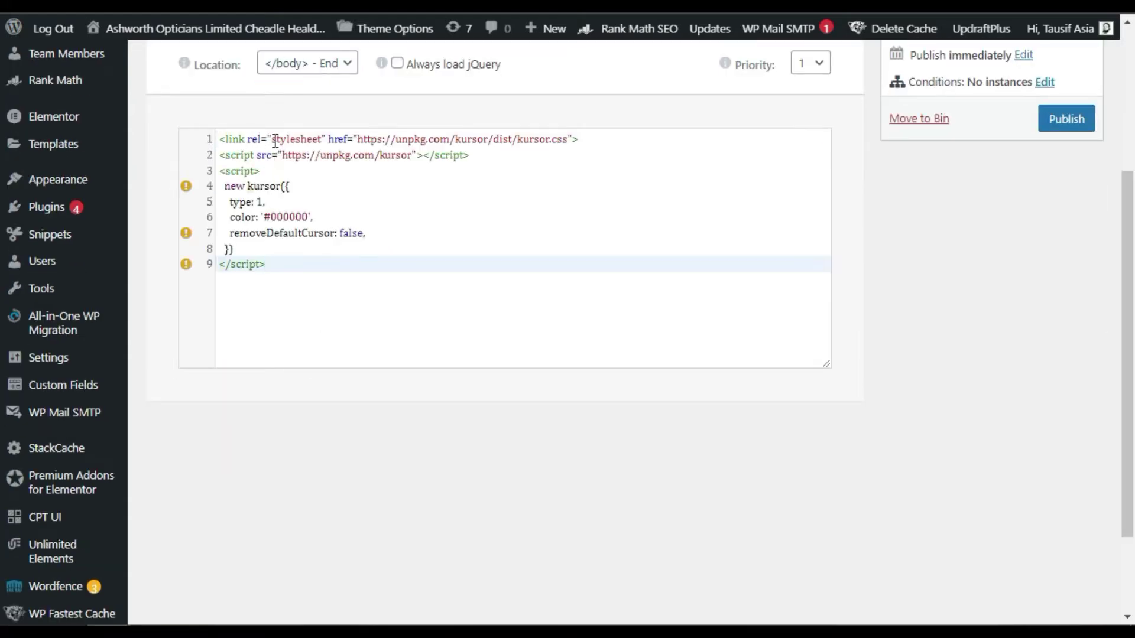
{"action": "left_click_drag", "start_coordinate": [379, 136], "coordinate": [517, 139]}
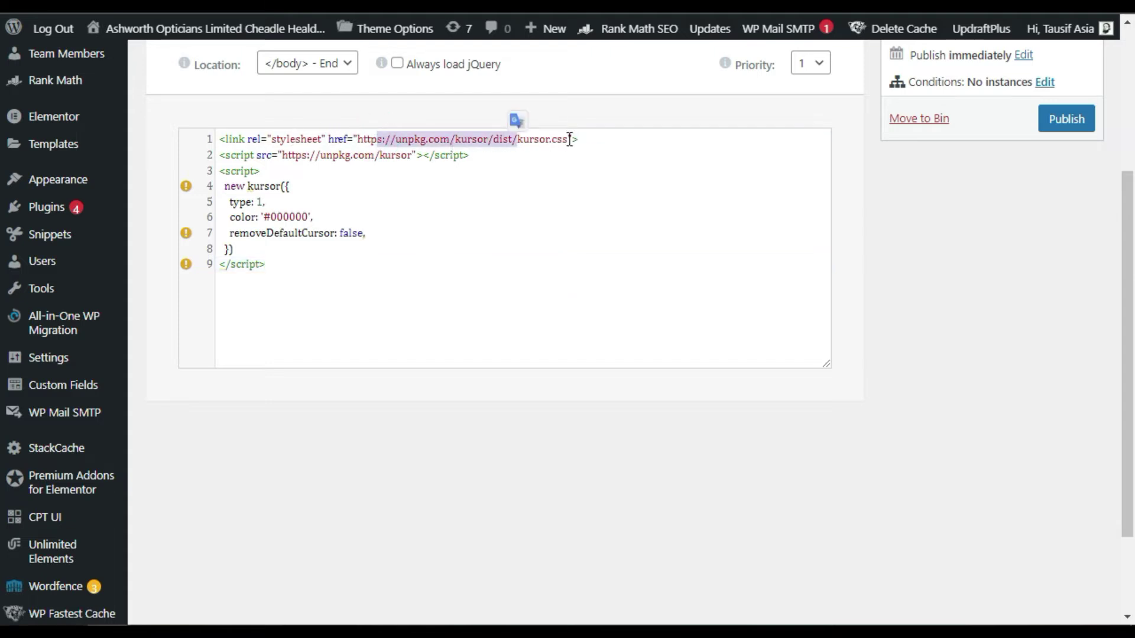
{"action": "double_click", "coordinate": [261, 202]}
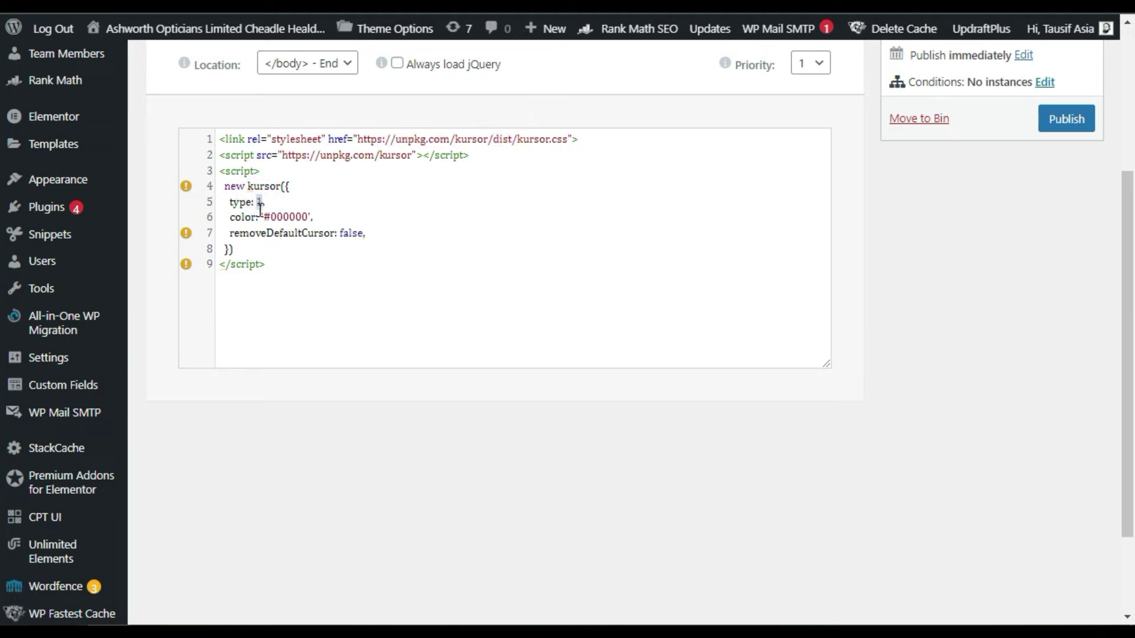
{"action": "left_click", "coordinate": [257, 202]}
{"action": "double_click", "coordinate": [262, 201]}
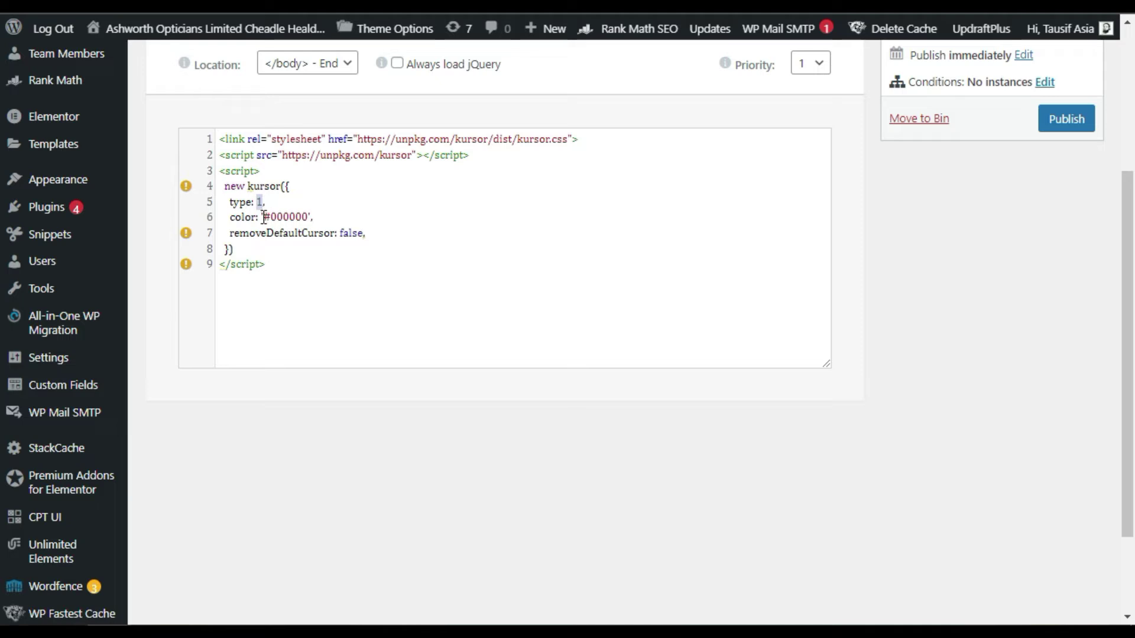
{"action": "left_click_drag", "start_coordinate": [274, 220], "coordinate": [305, 219]}
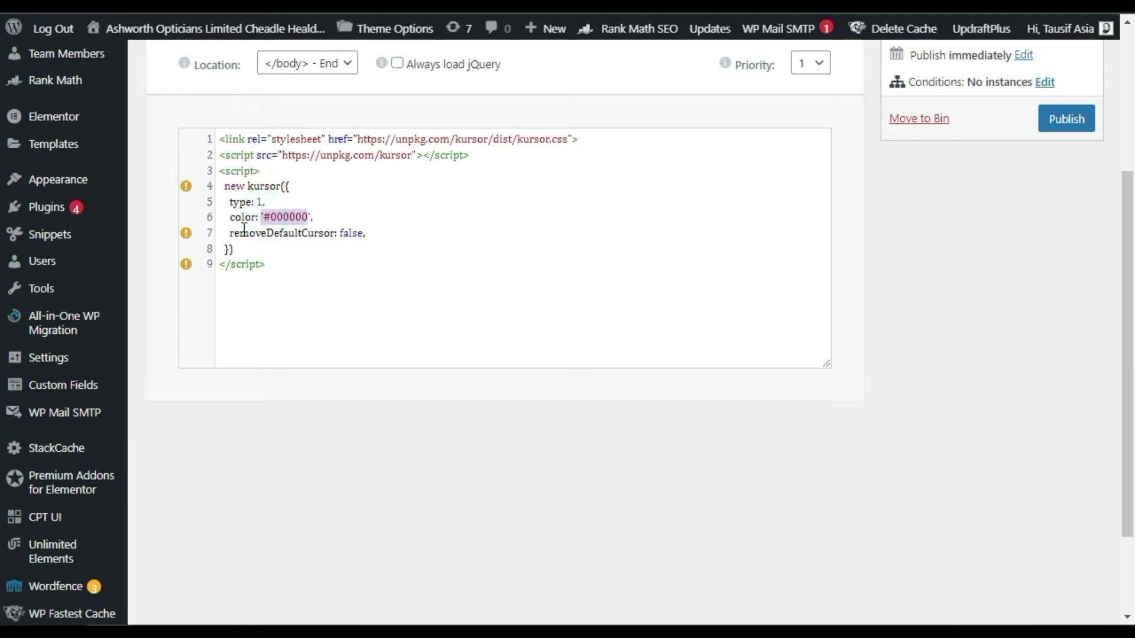
{"action": "left_click_drag", "start_coordinate": [241, 233], "coordinate": [346, 235]}
{"action": "scroll", "coordinate": [358, 235], "scroll_direction": "up", "scroll_amount": 4}
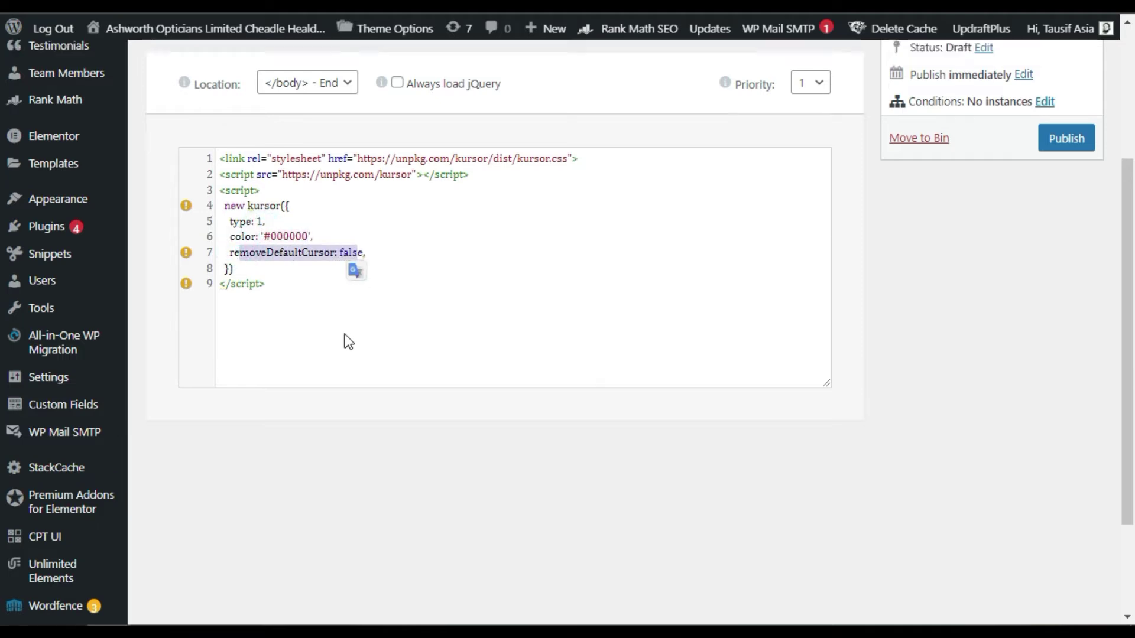
{"action": "left_click", "coordinate": [1056, 356]}
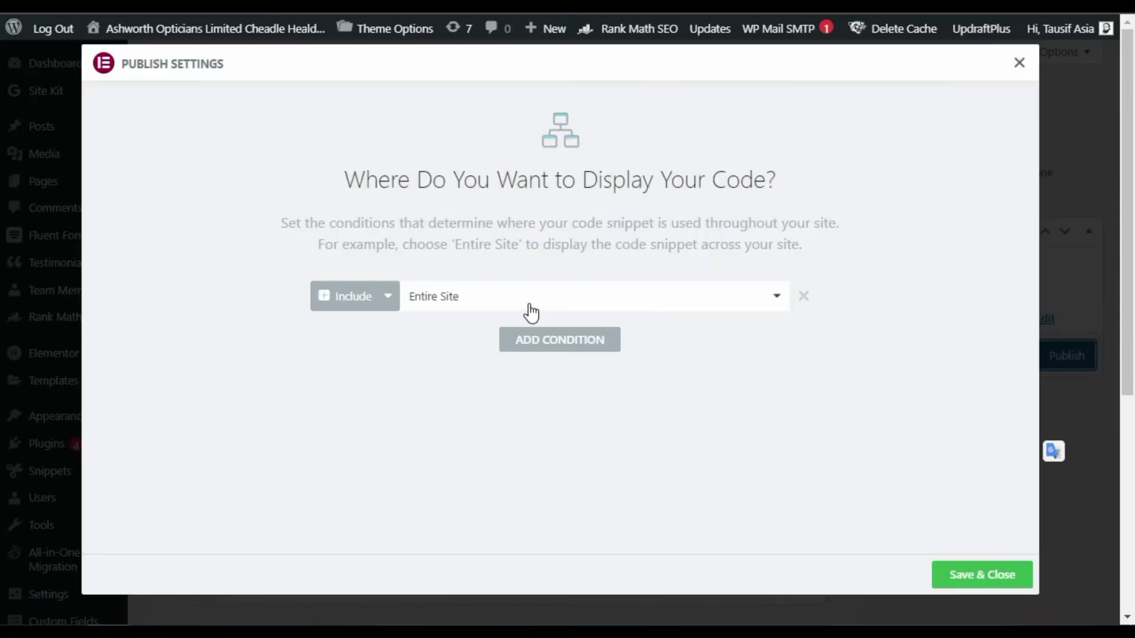
{"action": "left_click", "coordinate": [517, 305]}
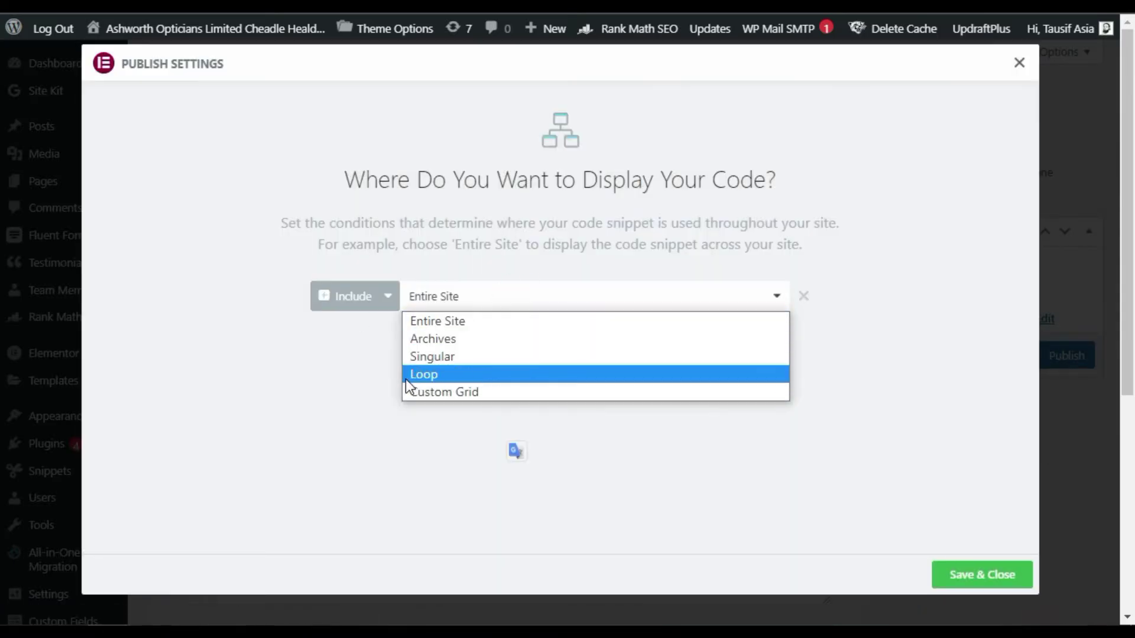
{"action": "left_click", "coordinate": [506, 317]}
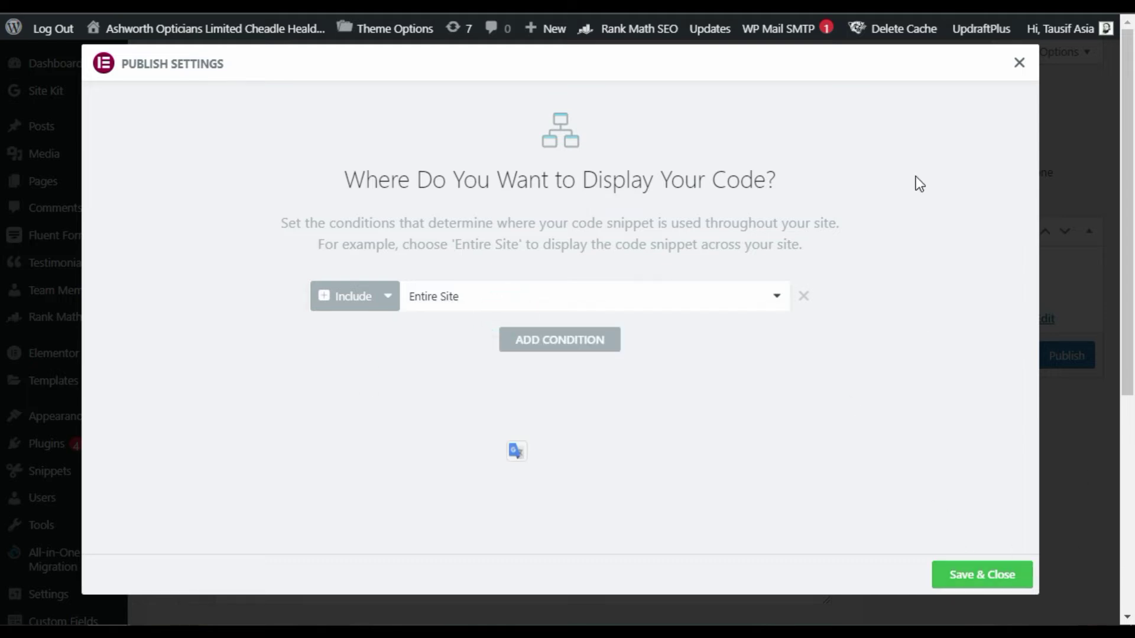
{"action": "left_click", "coordinate": [984, 415]}
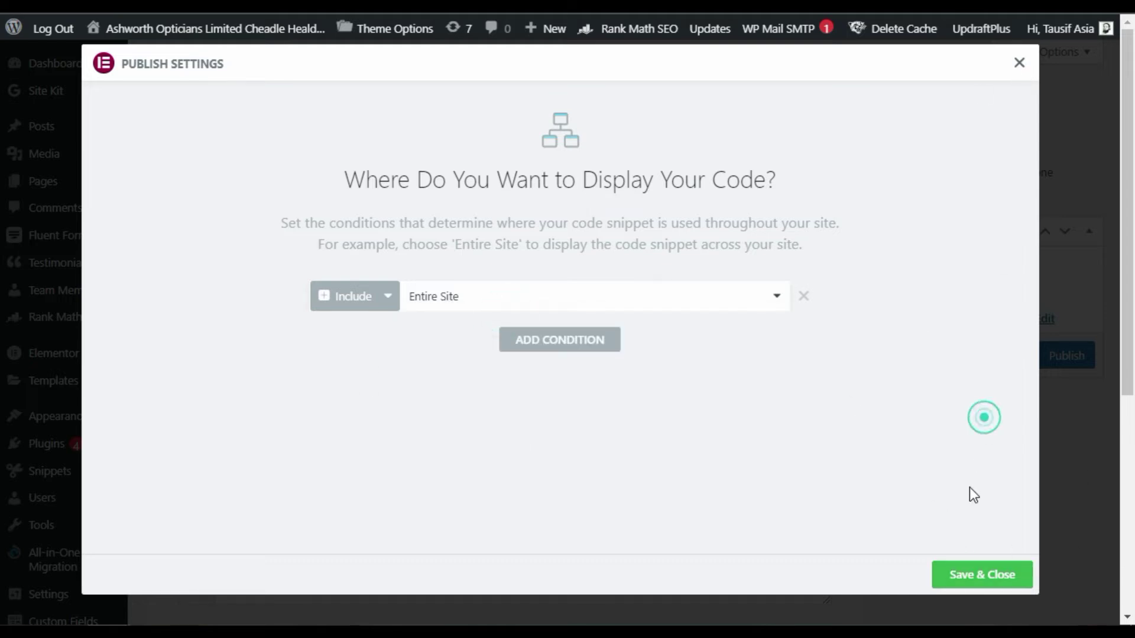
{"action": "left_click", "coordinate": [1020, 63]}
{"action": "scroll", "coordinate": [339, 384], "scroll_direction": "down", "scroll_amount": 2}
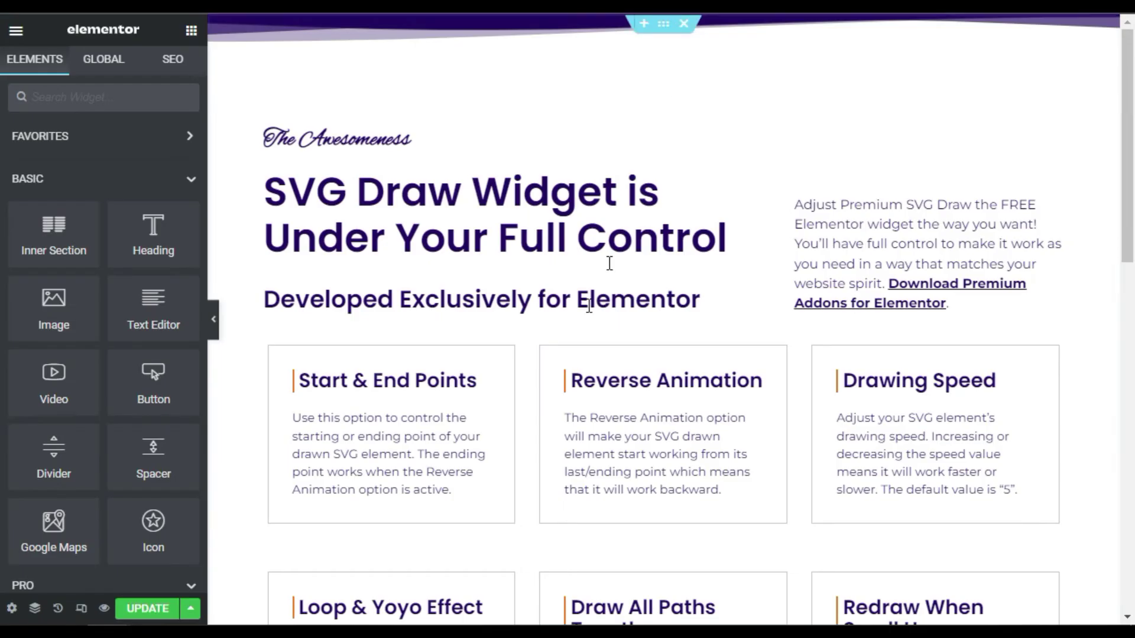
- Add a new one-column section at the page bottom, below Gat in Touch
{"action": "scroll", "coordinate": [558, 363], "scroll_direction": "down", "scroll_amount": 15}
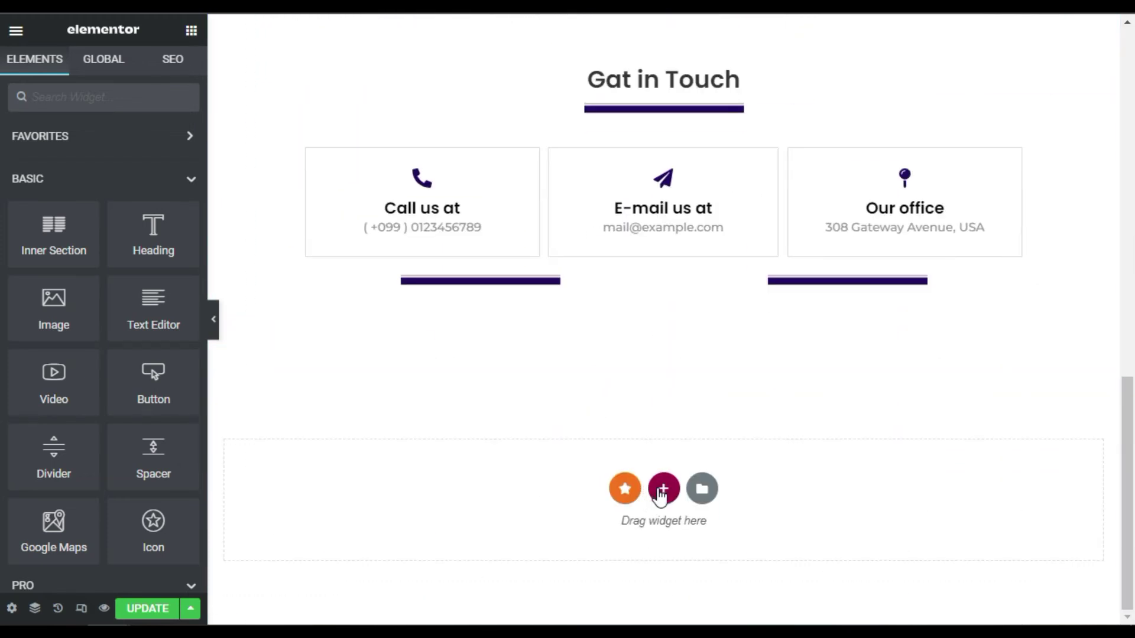
{"action": "left_click", "coordinate": [661, 490]}
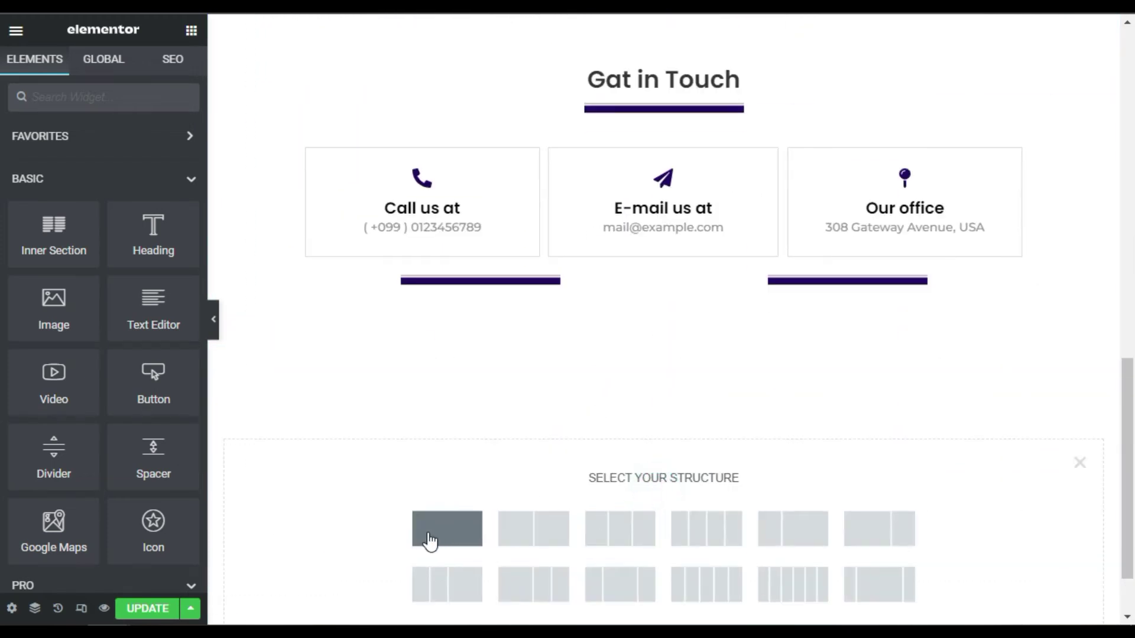
{"action": "left_click", "coordinate": [434, 536]}
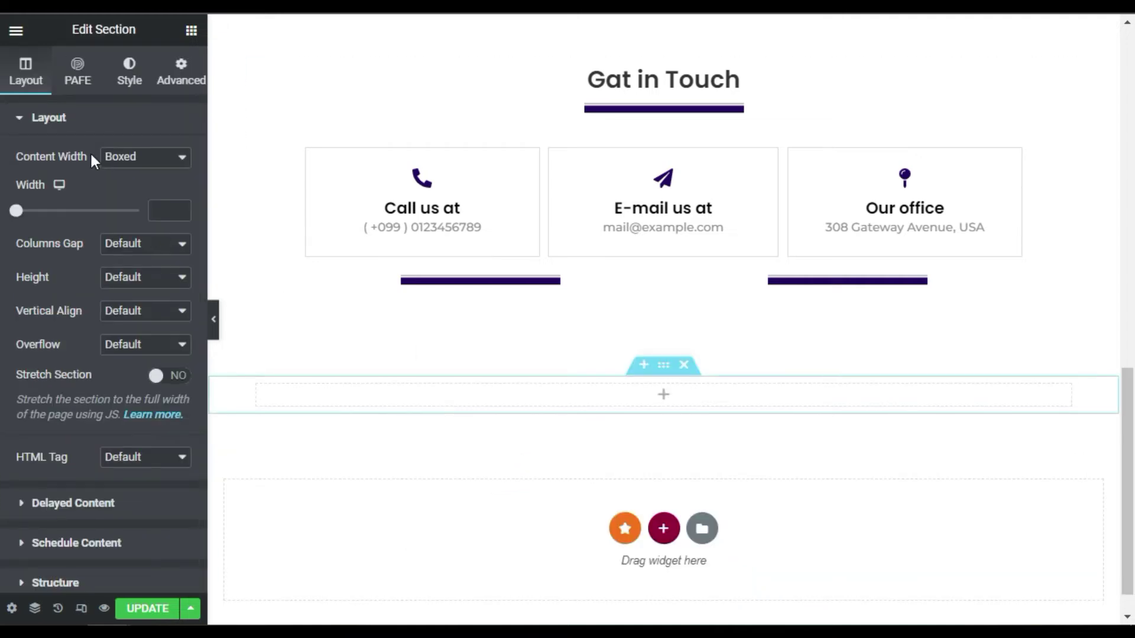
- Search the widgets for 'html' and drag the HTML widget into the new section
{"action": "left_click", "coordinate": [190, 29]}
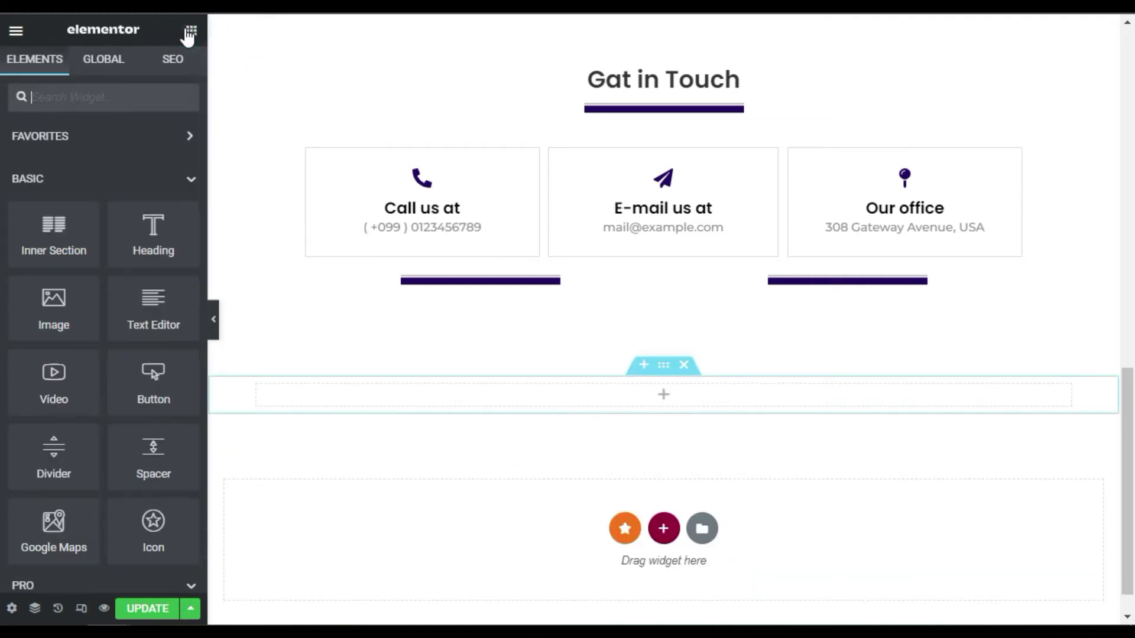
{"action": "left_click", "coordinate": [116, 99]}
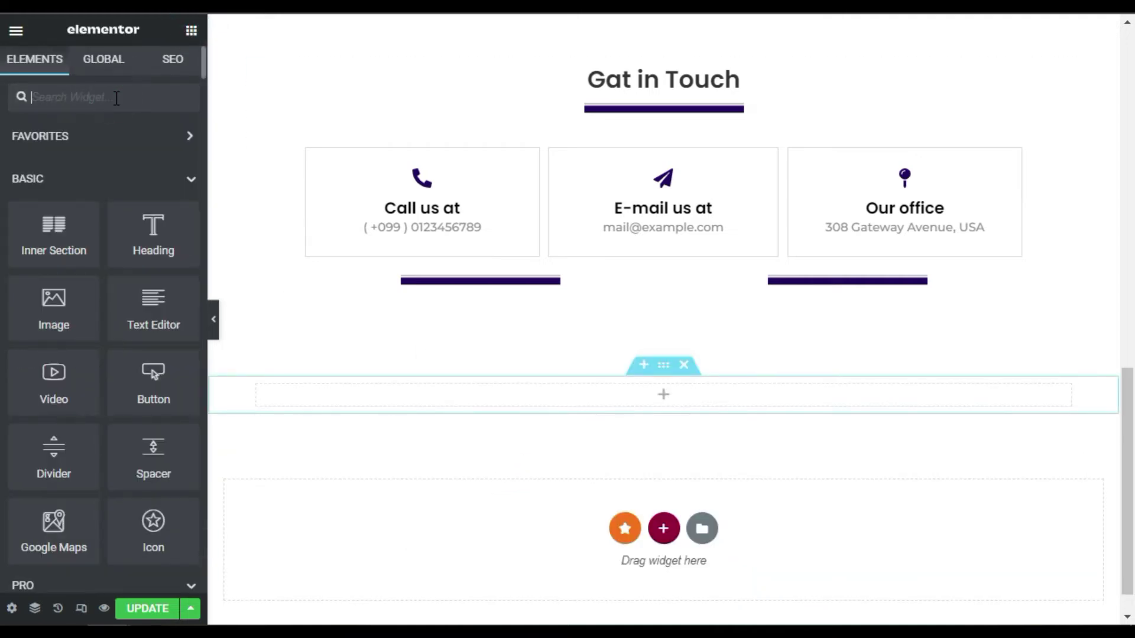
{"action": "type", "text": "html"}
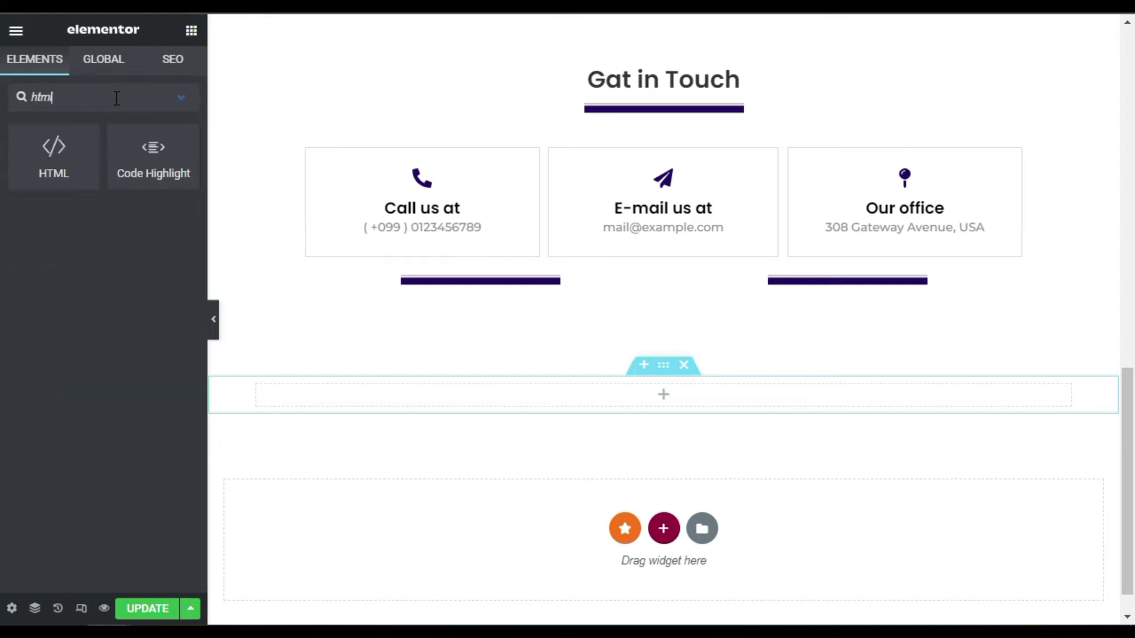
{"action": "left_click_drag", "start_coordinate": [20, 146], "coordinate": [651, 391]}
- Paste the Kursor stylesheet link and script setup (type 1, colour #000000) into the HTML Code box
{"action": "left_click", "coordinate": [87, 220]}
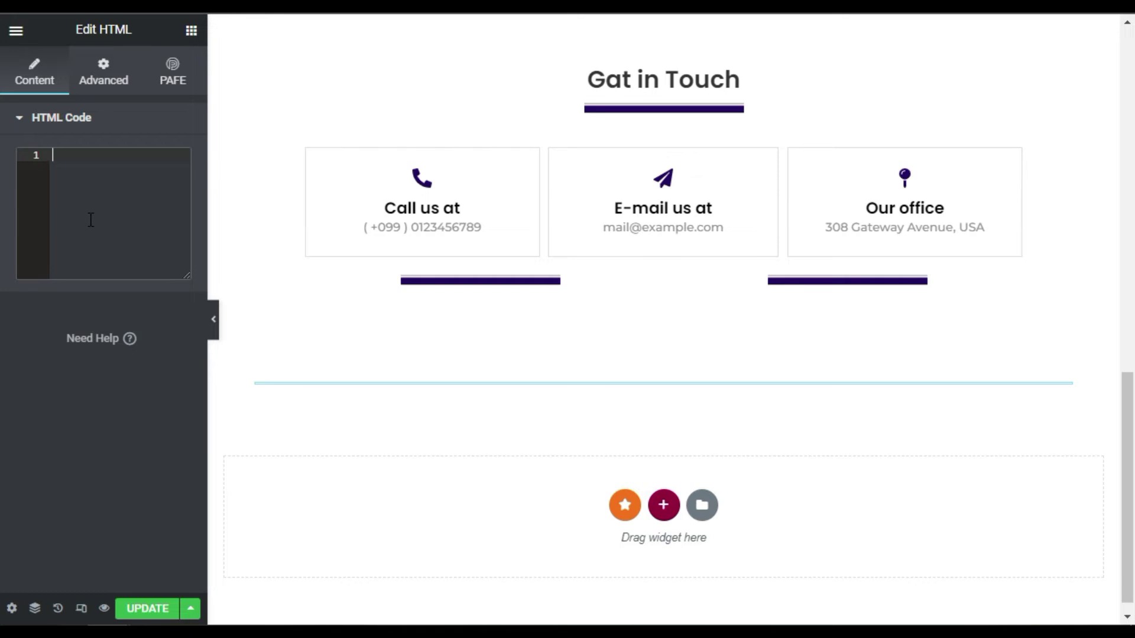
{"action": "type", "text": "<link rel=\"stylesheet\" href=\"https://unpkg.com/kursor/dist/kursor.css\"> <script src=\"https://unpkg.com/kursor\"></script> <script>     new kursor({         type: 1,         color: '#000000',         removeDefaultCursor: false,     }) </script>"}
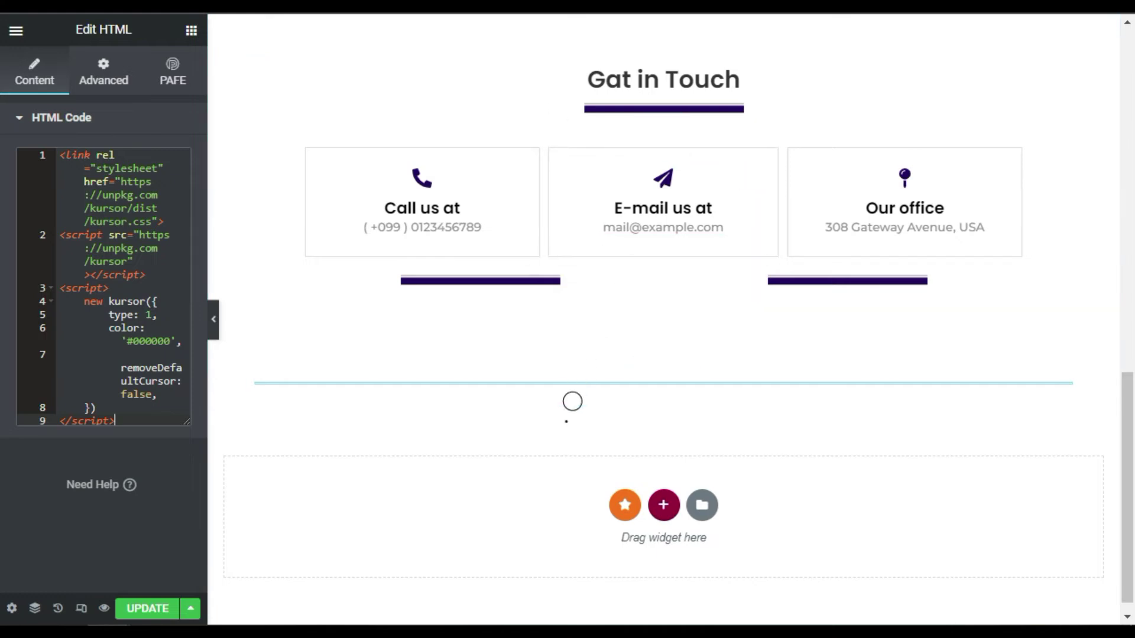
{"action": "scroll", "coordinate": [567, 414], "scroll_direction": "up", "scroll_amount": 10}
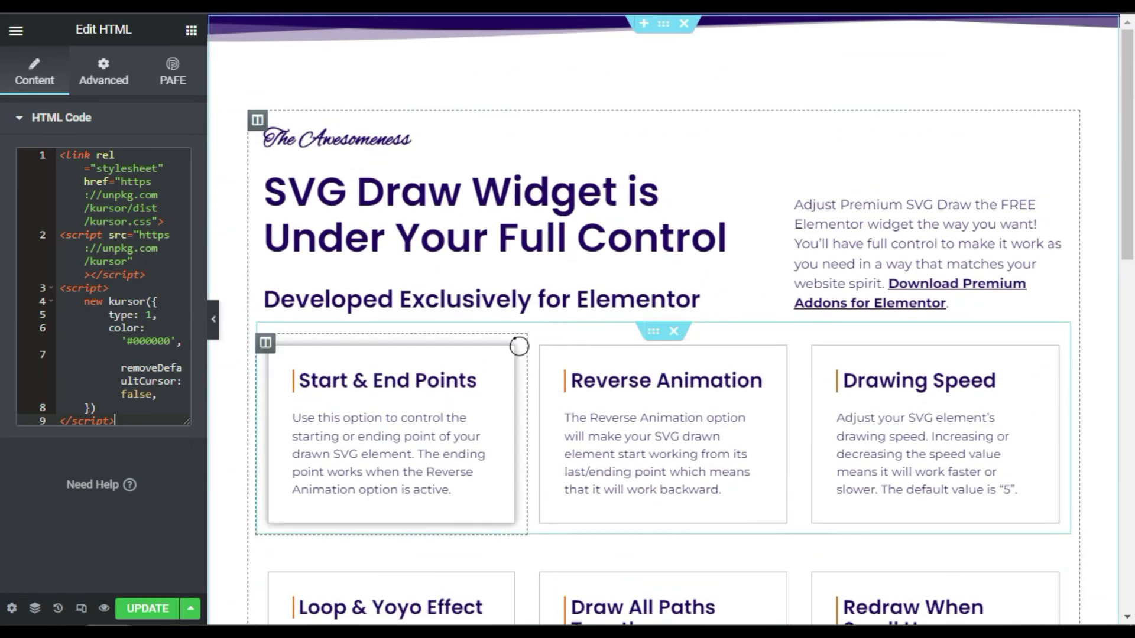
{"action": "scroll", "coordinate": [519, 349], "scroll_direction": "down", "scroll_amount": 2}
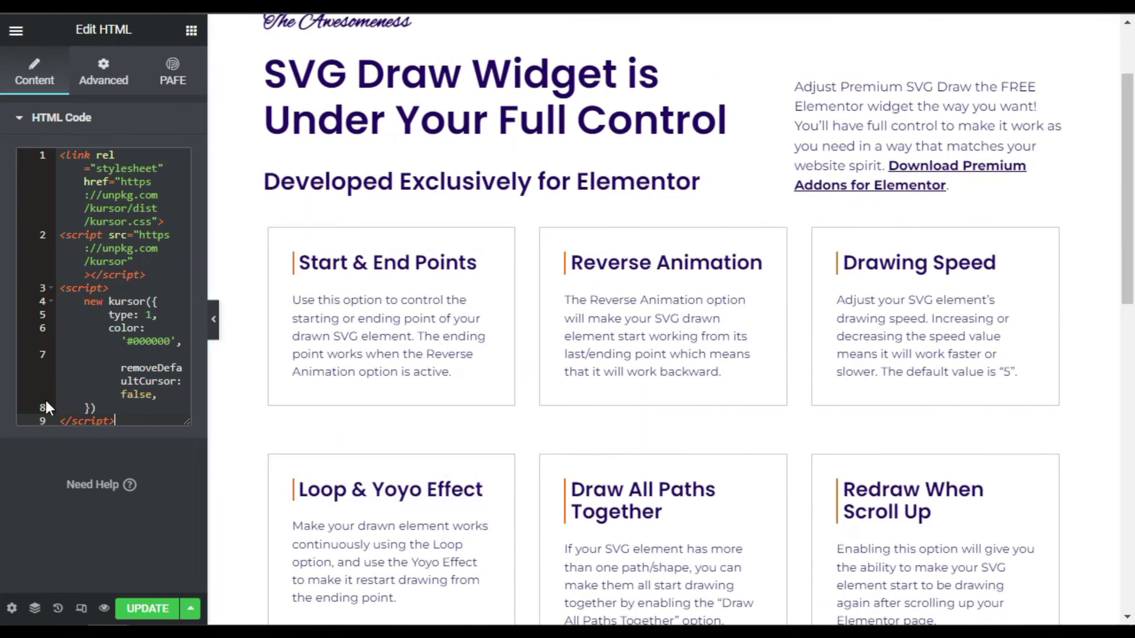
- Try Kursor cursor types 2, 3 and 4 on line 5, ending with type 5
{"action": "left_click", "coordinate": [150, 314]}
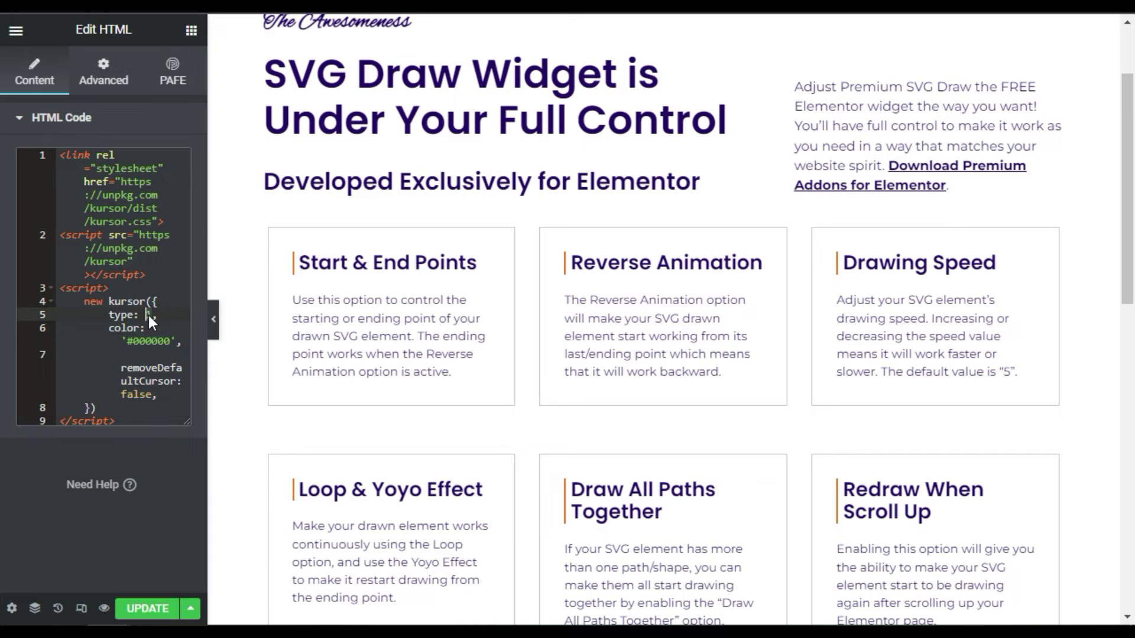
{"action": "key", "text": "BackSpace"}
{"action": "type", "text": "2"}
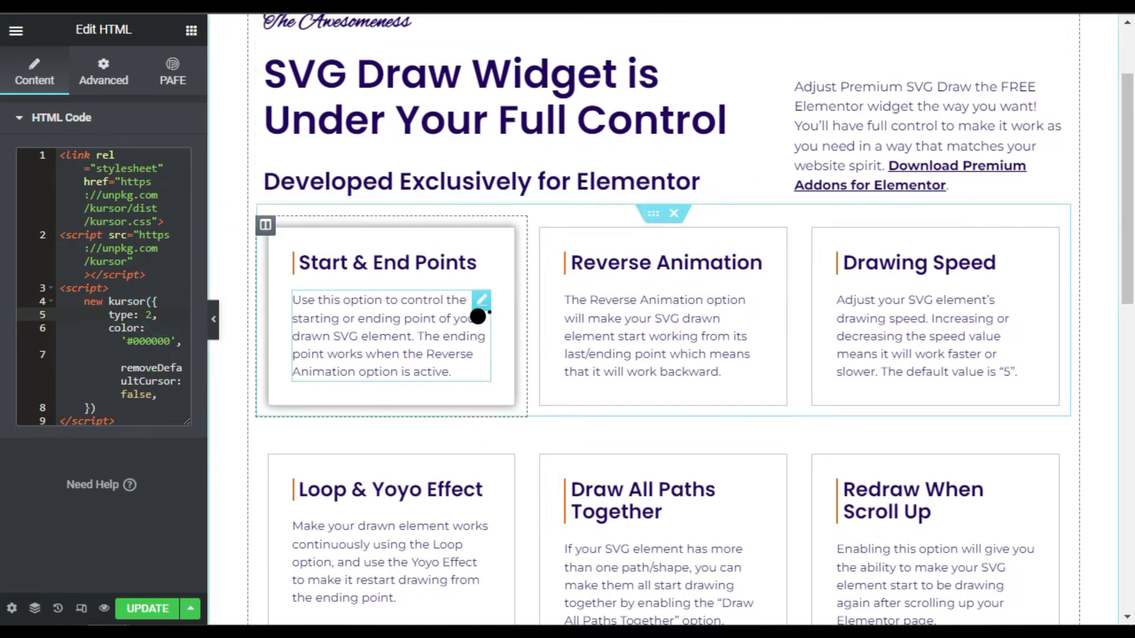
{"action": "double_click", "coordinate": [148, 317]}
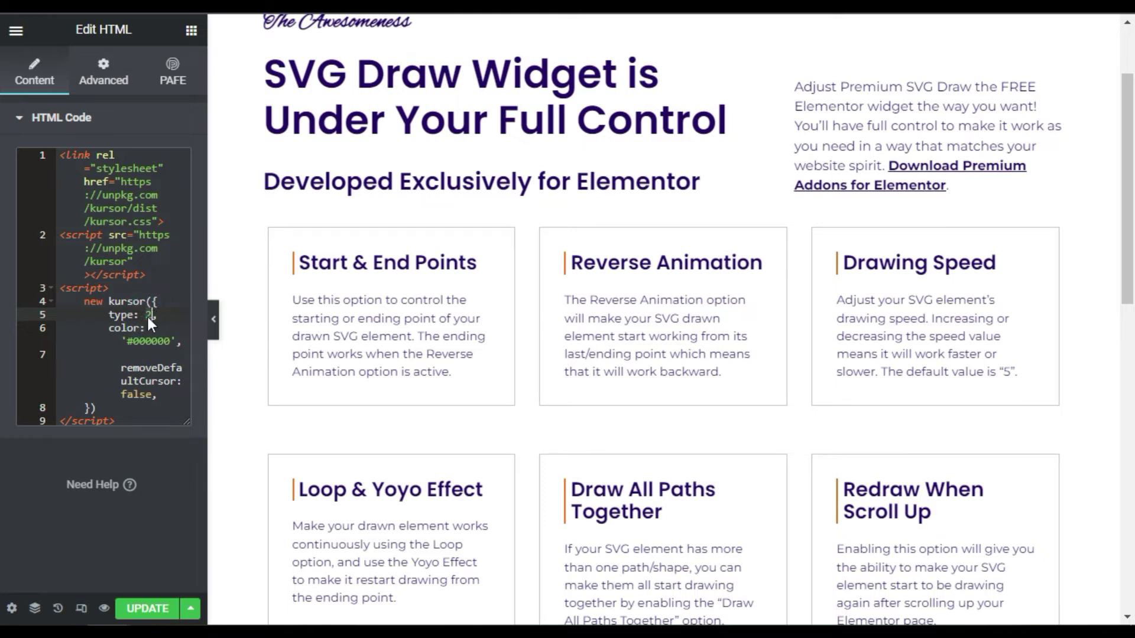
{"action": "type", "text": "3"}
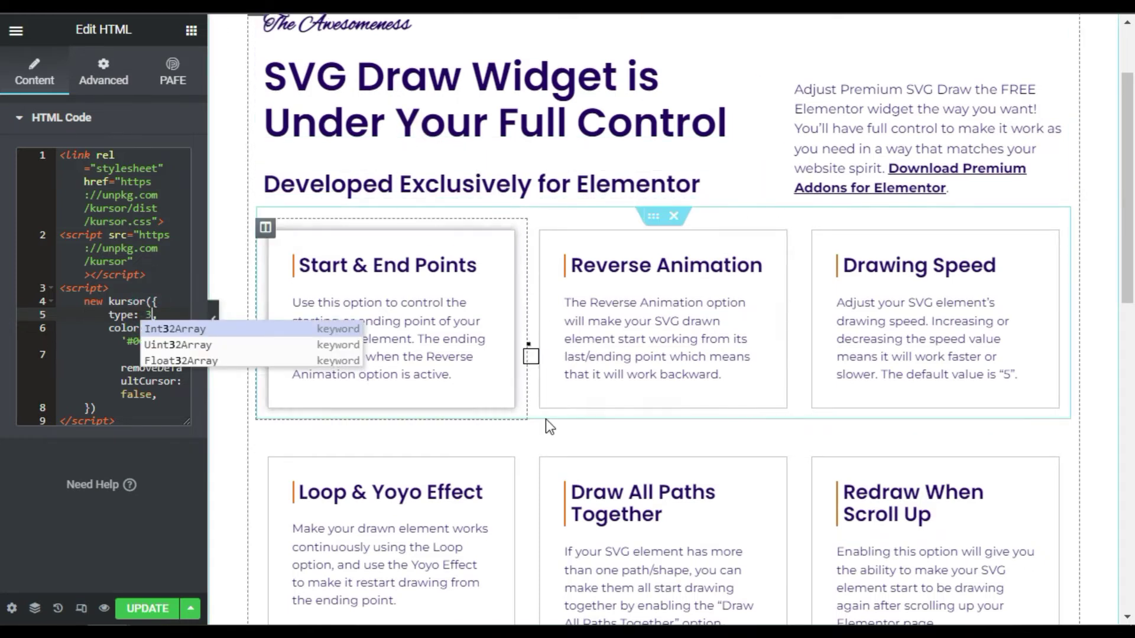
{"action": "double_click", "coordinate": [148, 313]}
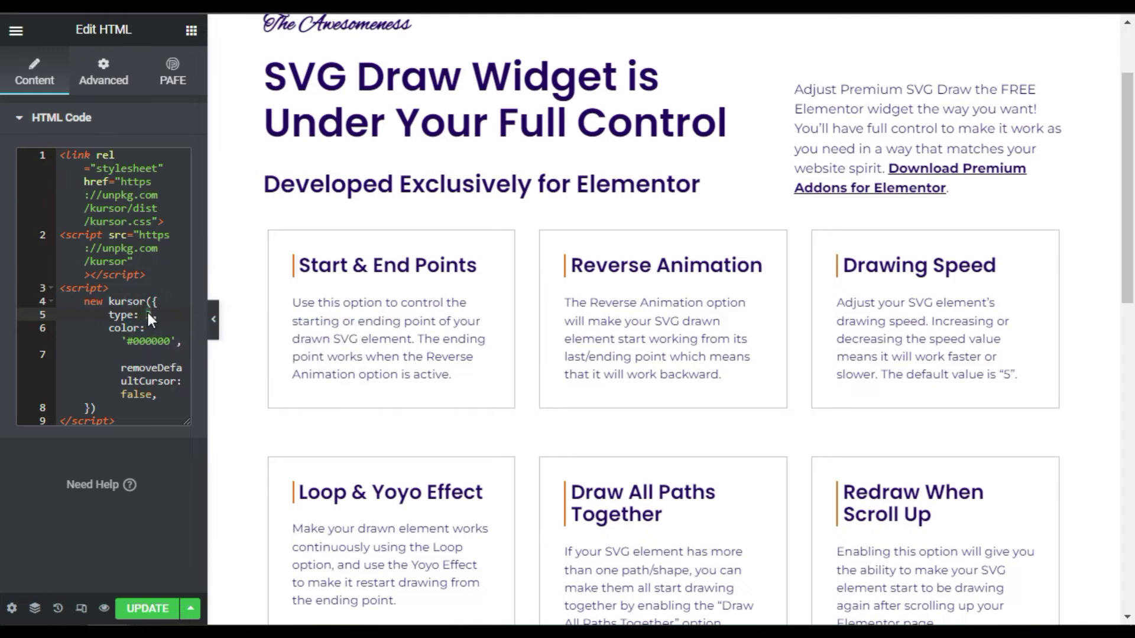
{"action": "type", "text": "4"}
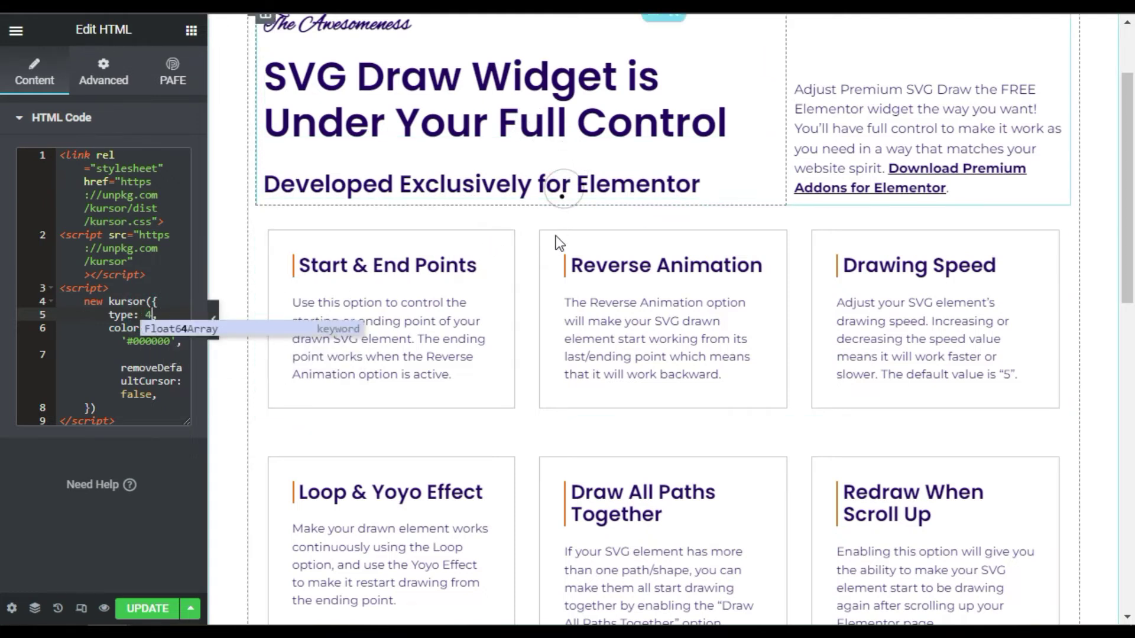
{"action": "key", "text": "BackSpace"}
{"action": "type", "text": "5"}
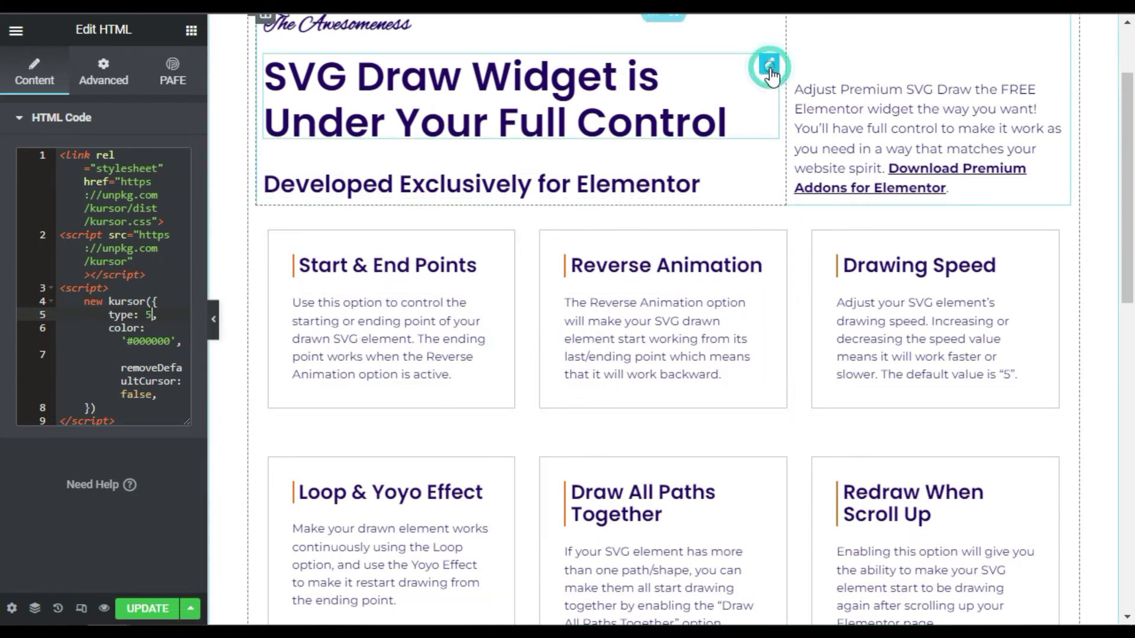
- Copy the main heading's text colour #230B66 from its Style settings and show the Navigator
{"action": "left_click", "coordinate": [768, 63]}
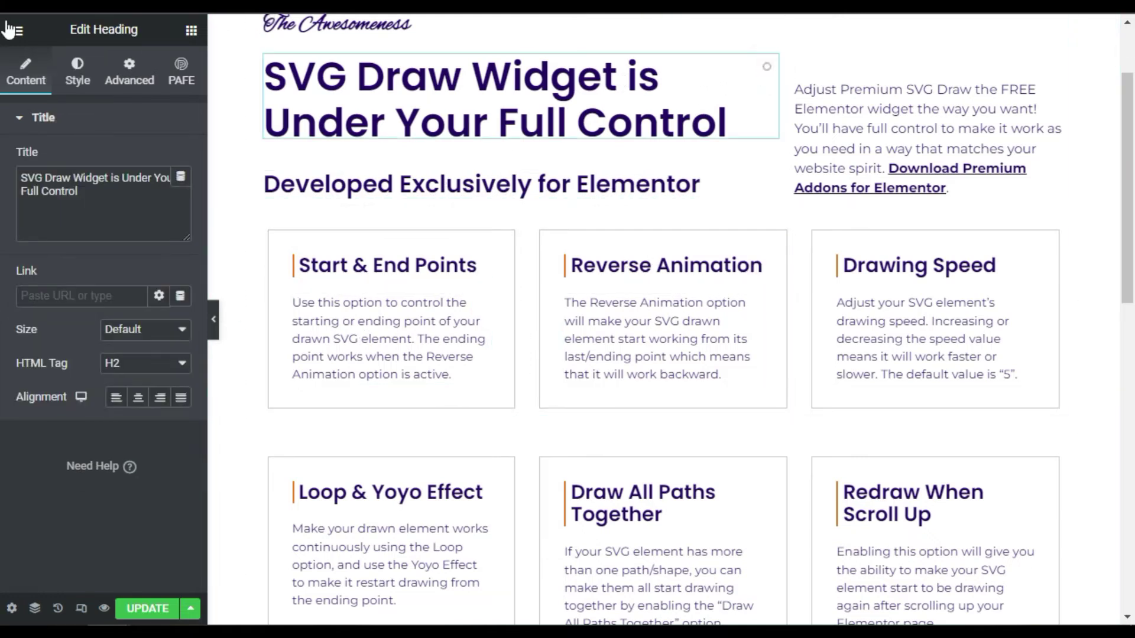
{"action": "left_click", "coordinate": [78, 69]}
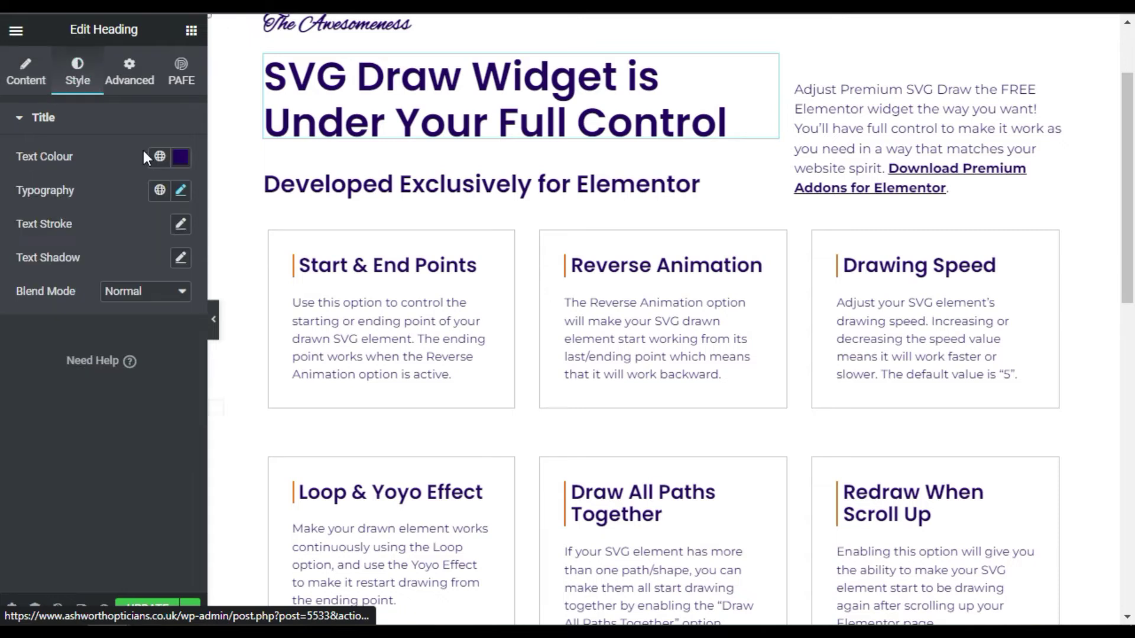
{"action": "left_click", "coordinate": [180, 157]}
{"action": "key", "text": "ctrl+c"}
{"action": "right_click", "coordinate": [177, 403]}
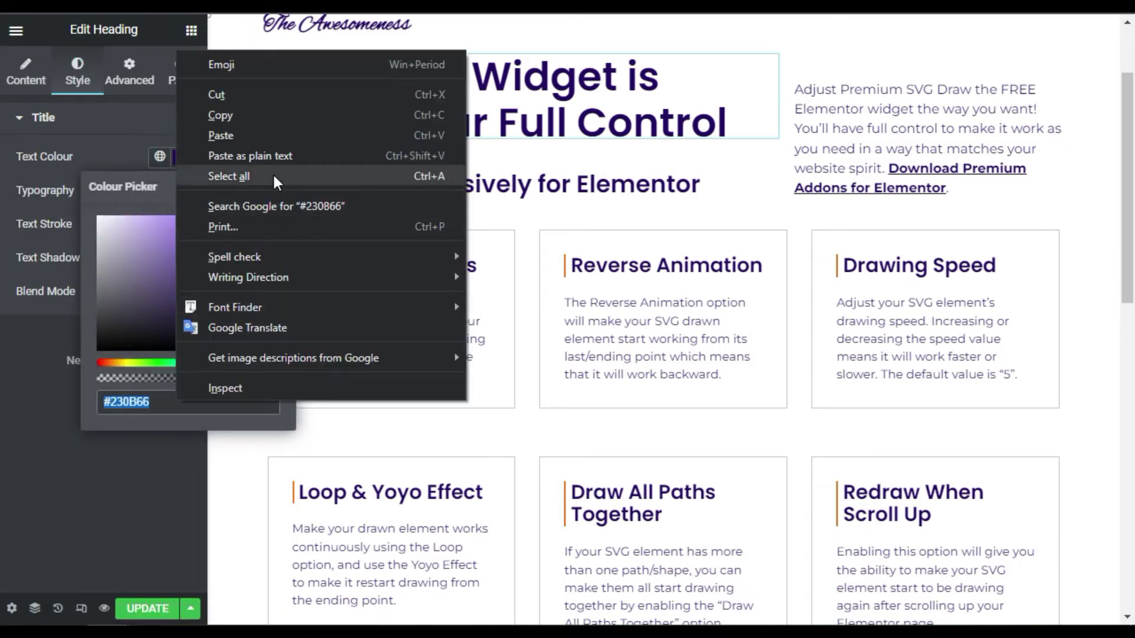
{"action": "left_click", "coordinate": [258, 114]}
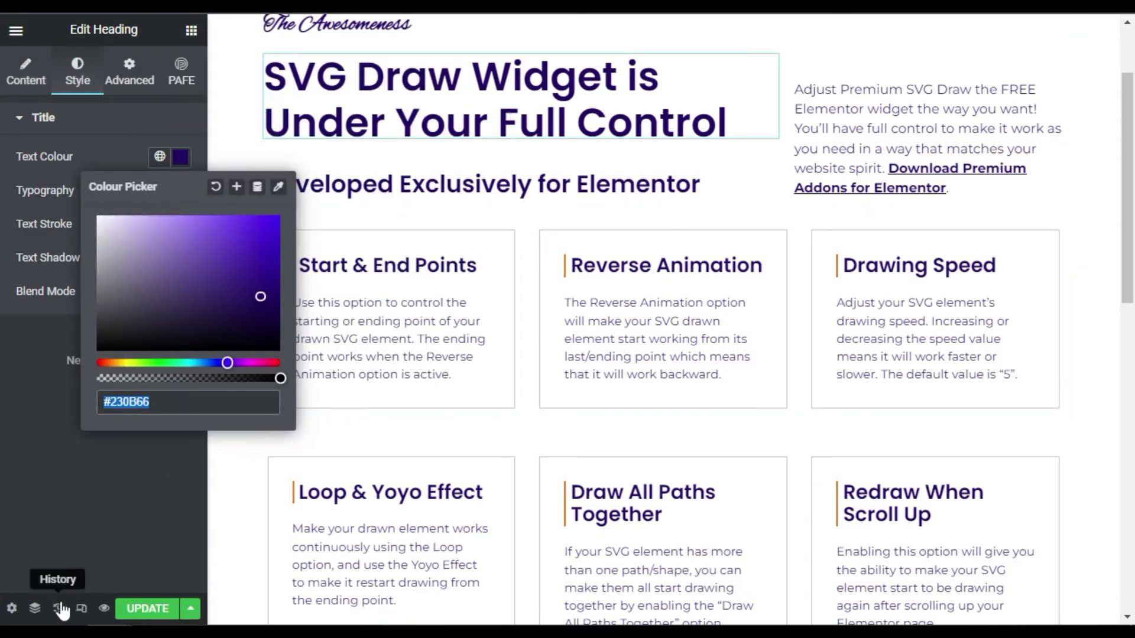
{"action": "left_click", "coordinate": [35, 609]}
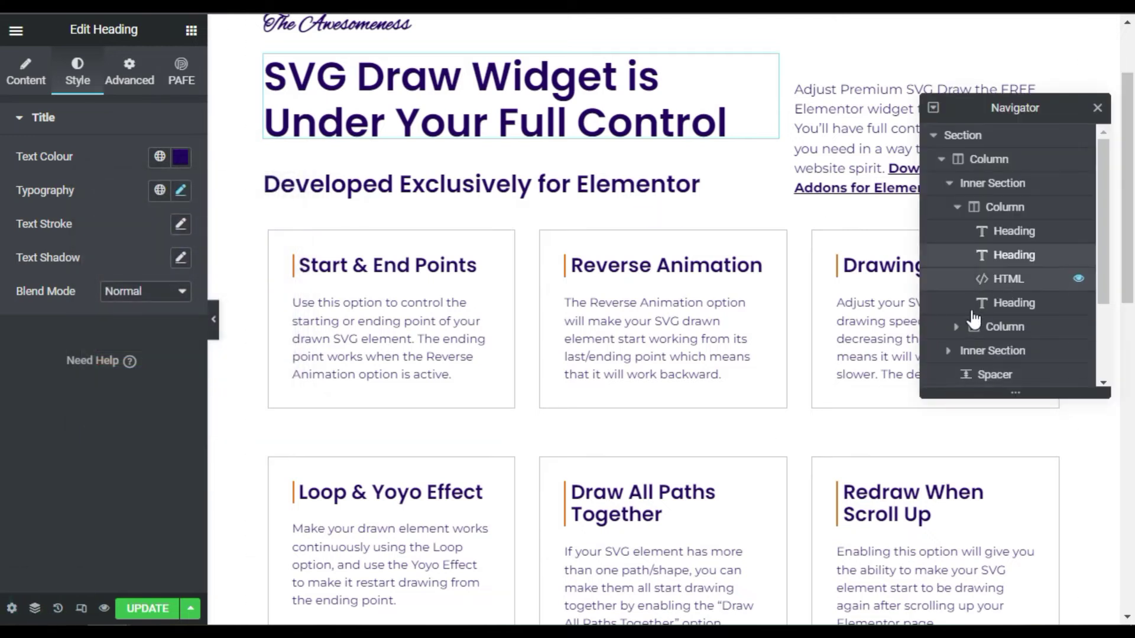
- Replace the Kursor colour #000000 with the copied #230B66
{"action": "scroll", "coordinate": [972, 331], "scroll_direction": "down", "scroll_amount": 2}
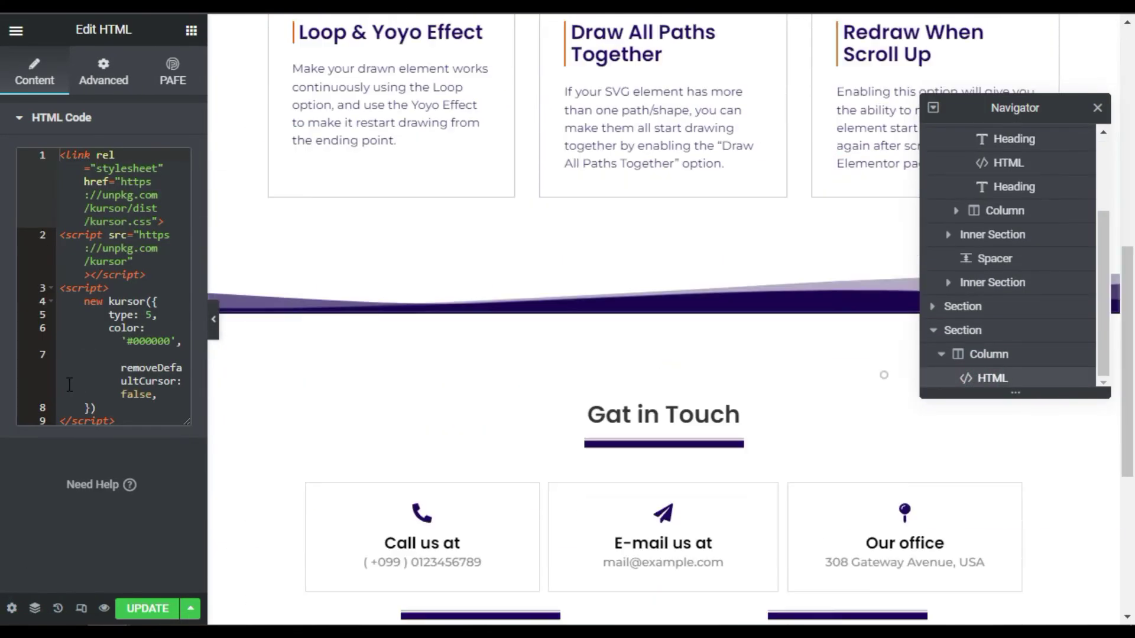
{"action": "double_click", "coordinate": [155, 341]}
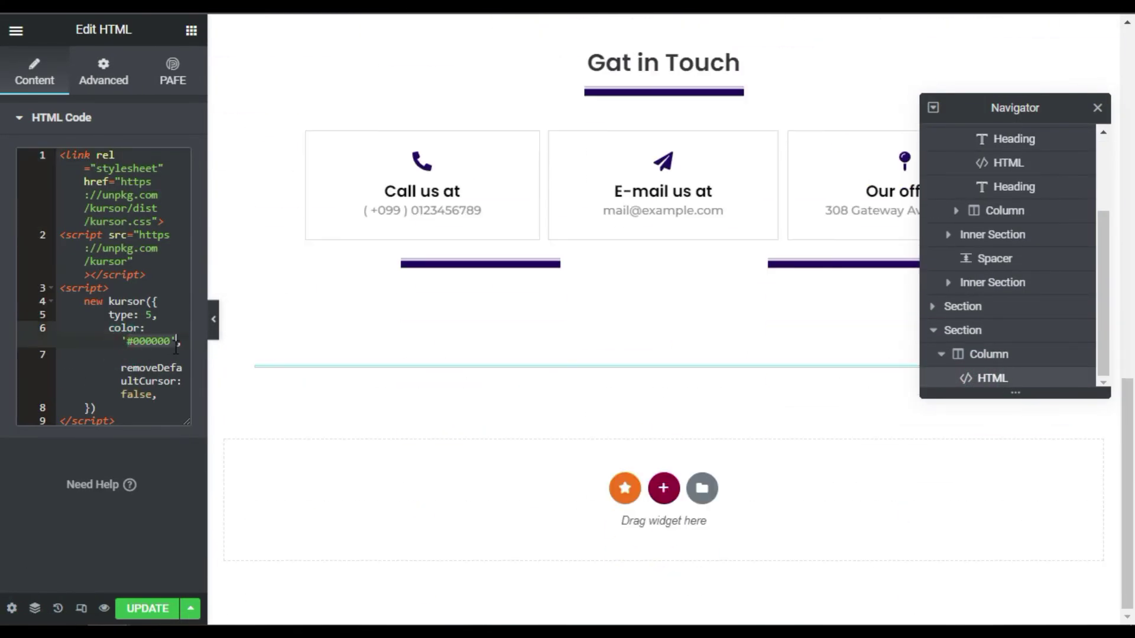
{"action": "key", "text": "ctrl+v"}
- Change the cursor type from 5 to 2 and update the page
{"action": "left_click", "coordinate": [147, 315]}
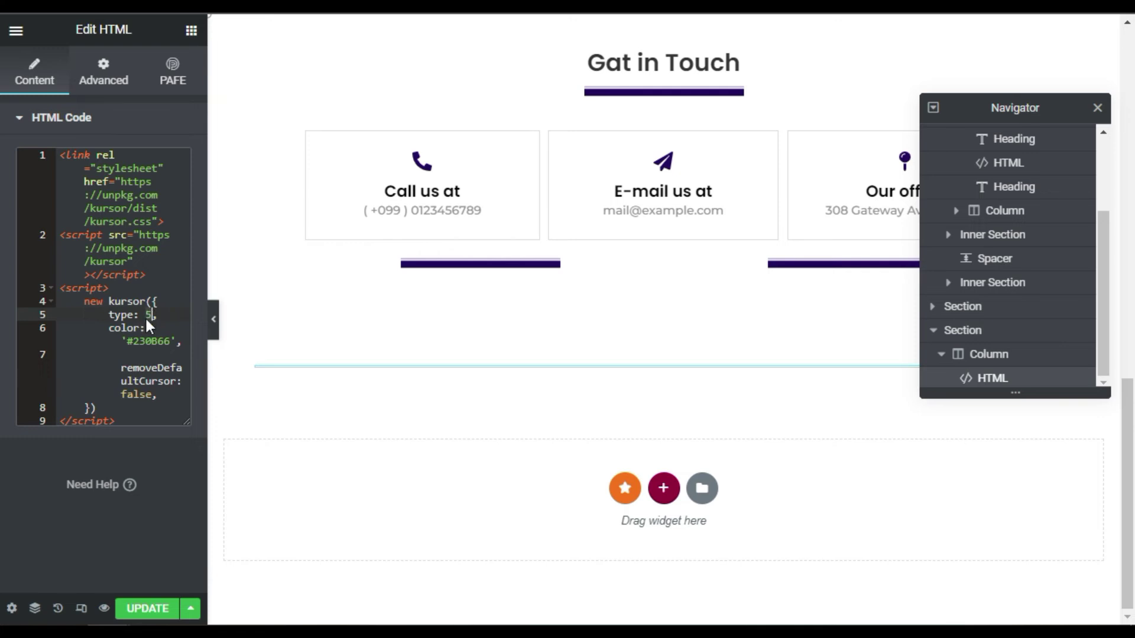
{"action": "key", "text": "BackSpace"}
{"action": "type", "text": "2"}
{"action": "left_click", "coordinate": [82, 334]}
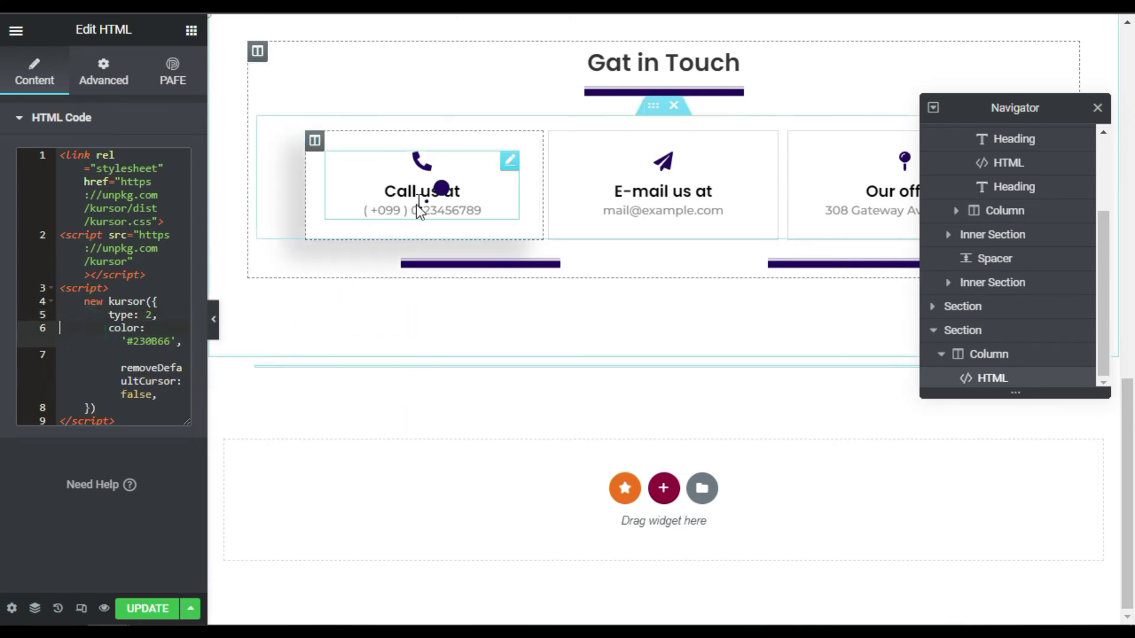
{"action": "scroll", "coordinate": [385, 399], "scroll_direction": "up", "scroll_amount": 2}
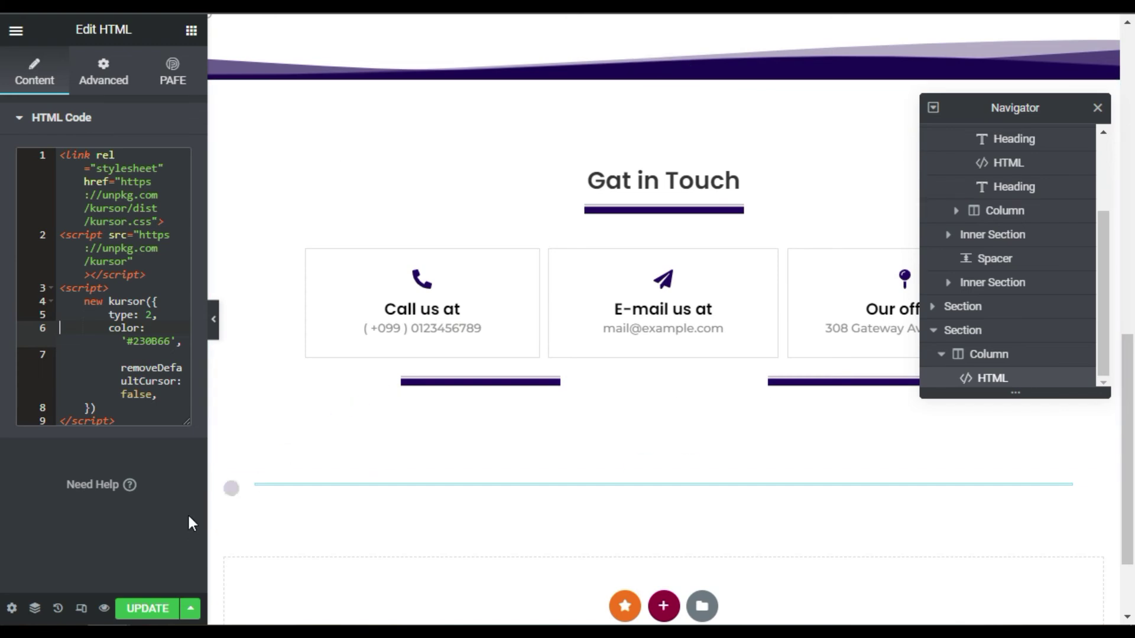
{"action": "left_click", "coordinate": [157, 612]}
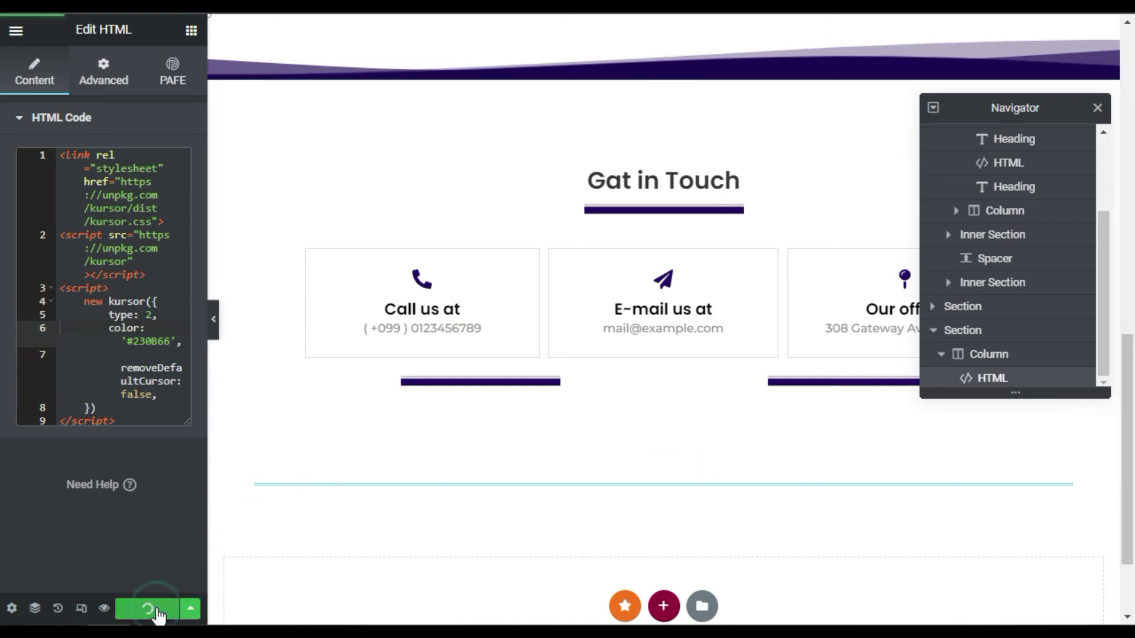
{"action": "left_click", "coordinate": [102, 608]}
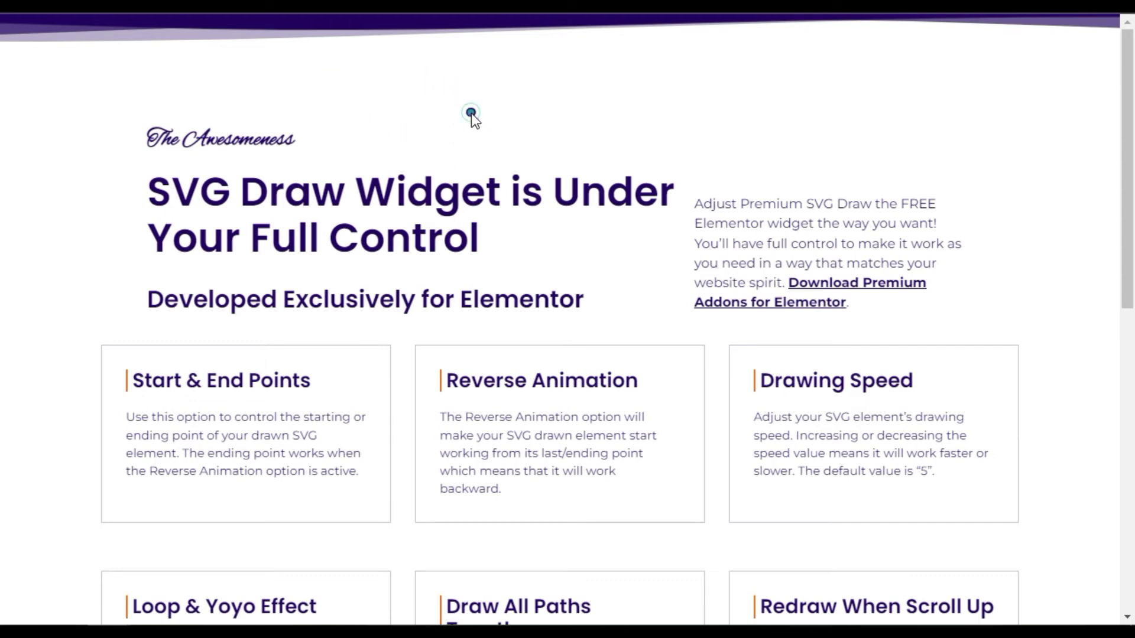
{"action": "left_click_drag", "start_coordinate": [472, 117], "coordinate": [436, 113]}
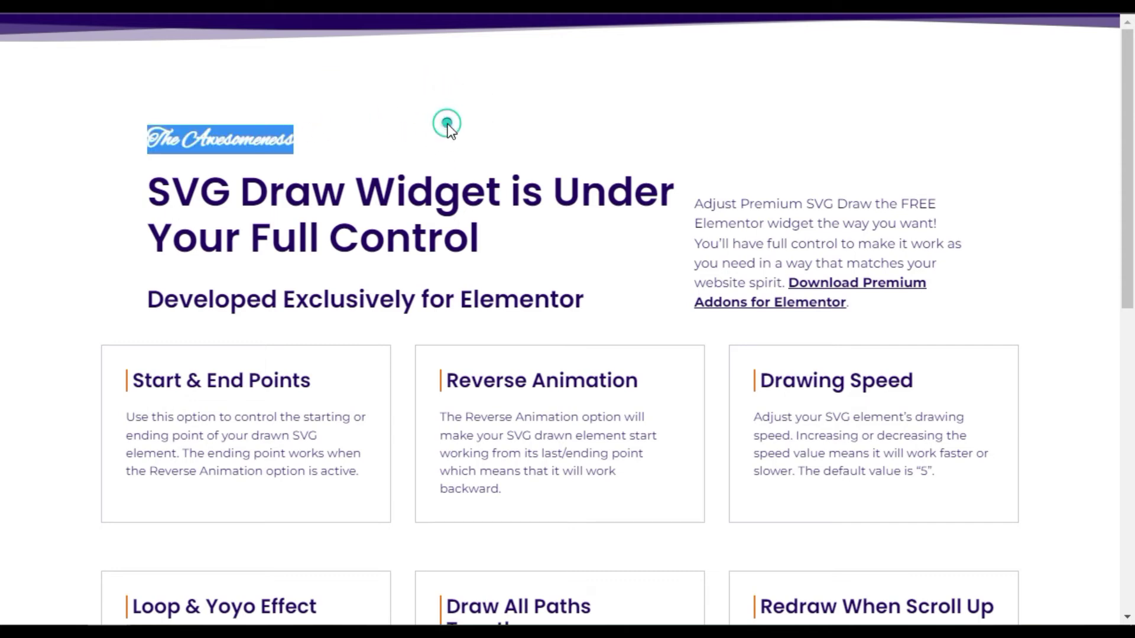
{"action": "left_click", "coordinate": [448, 125]}
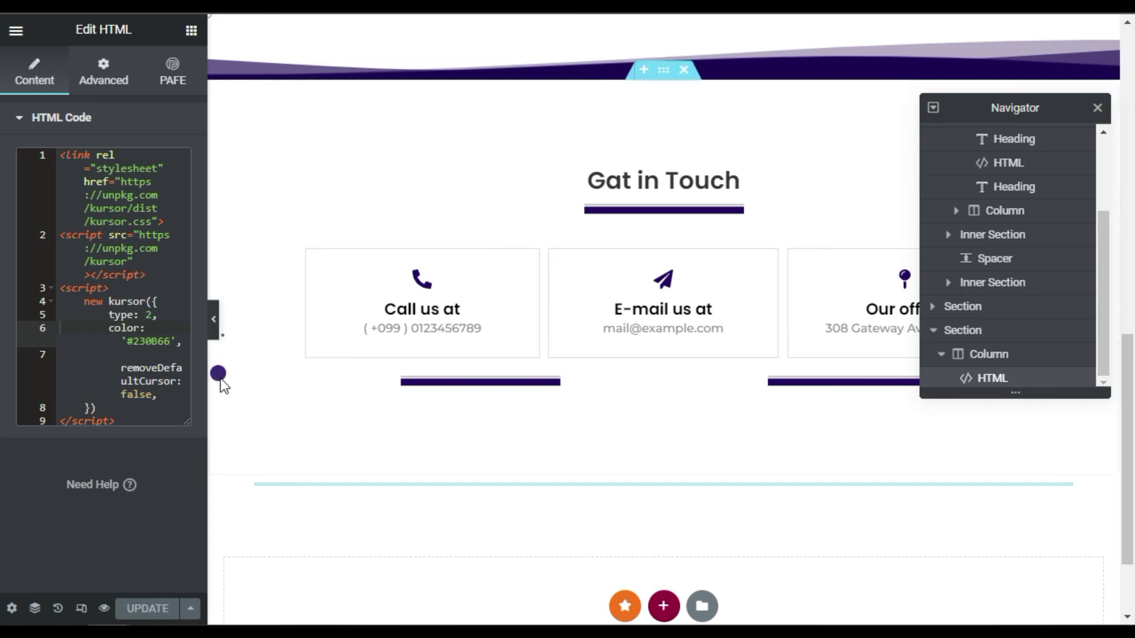
- Set removeDefaultCursor to true on line 7, update the page and preview the changes
{"action": "left_click_drag", "start_coordinate": [213, 376], "coordinate": [319, 383]}
{"action": "left_click", "coordinate": [106, 272]}
{"action": "left_click_drag", "start_coordinate": [150, 273], "coordinate": [225, 280]}
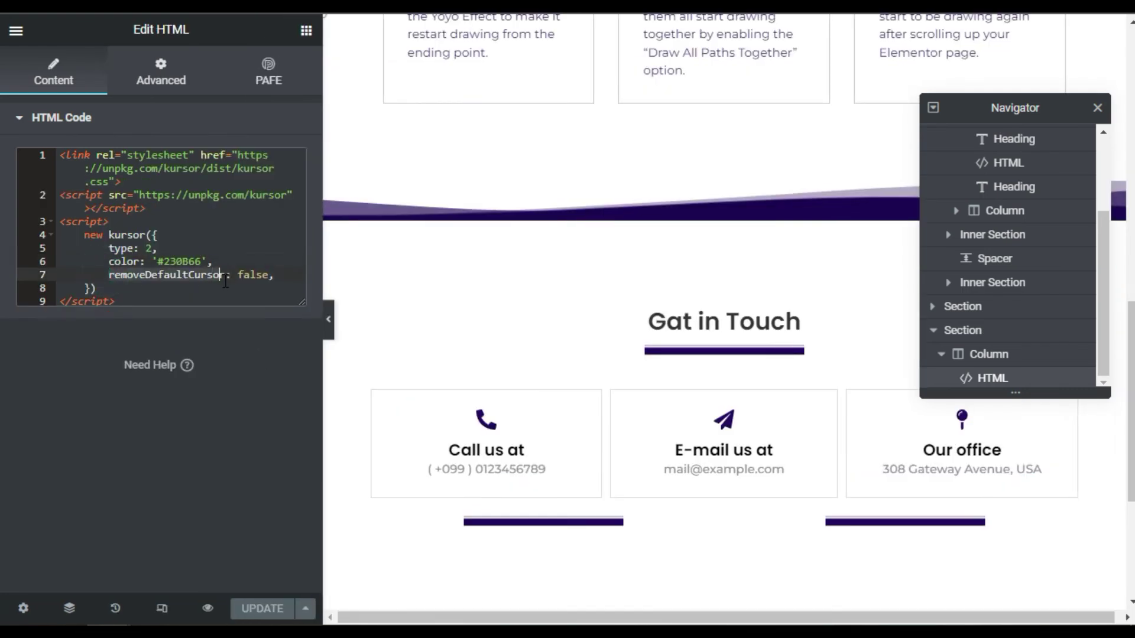
{"action": "left_click", "coordinate": [264, 275]}
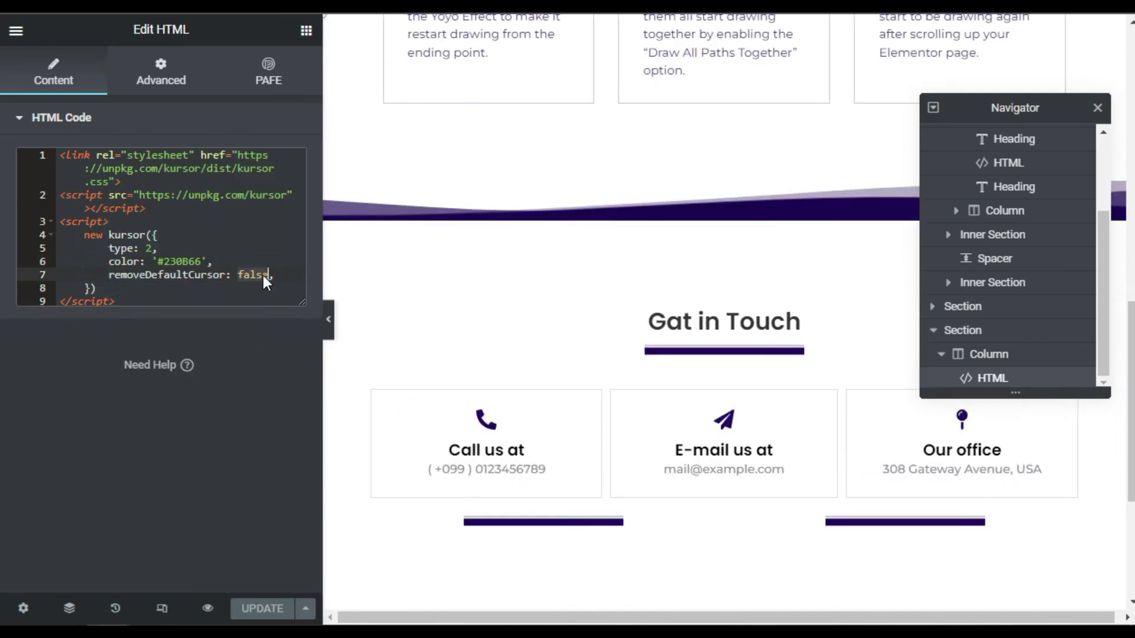
{"action": "double_click", "coordinate": [263, 275]}
{"action": "type", "text": "true"}
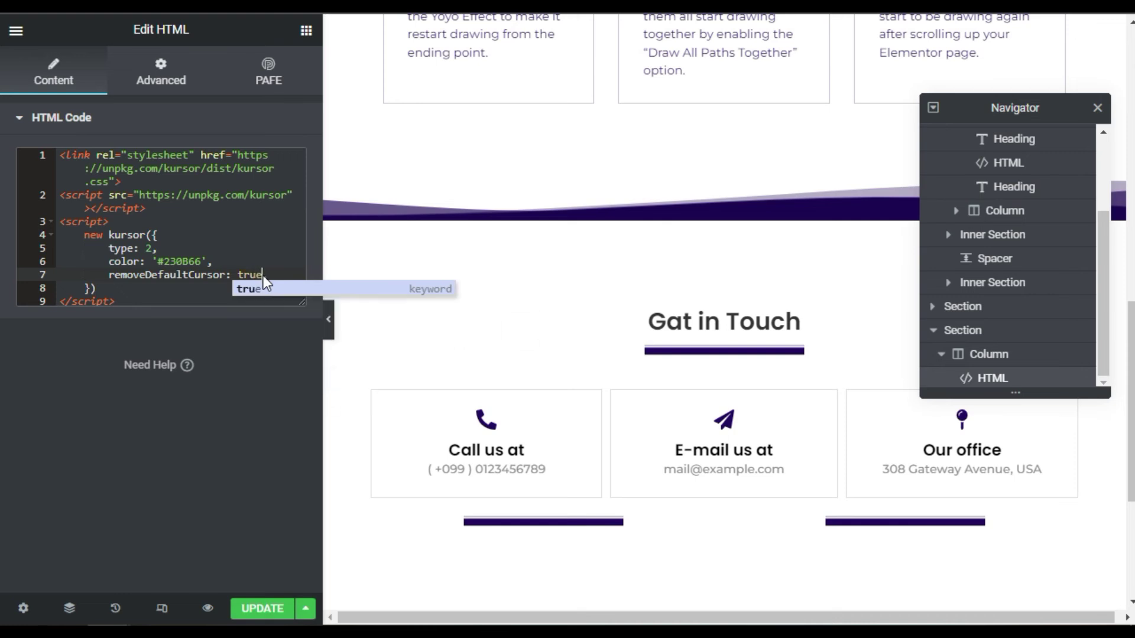
{"action": "left_click", "coordinate": [239, 604]}
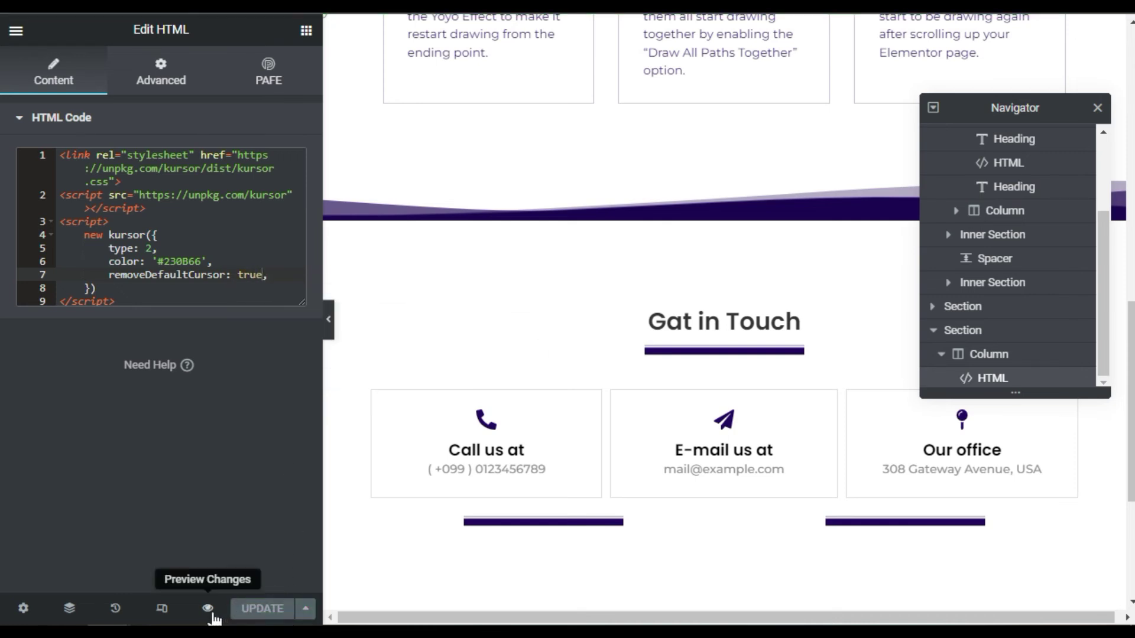
{"action": "left_click", "coordinate": [209, 609]}
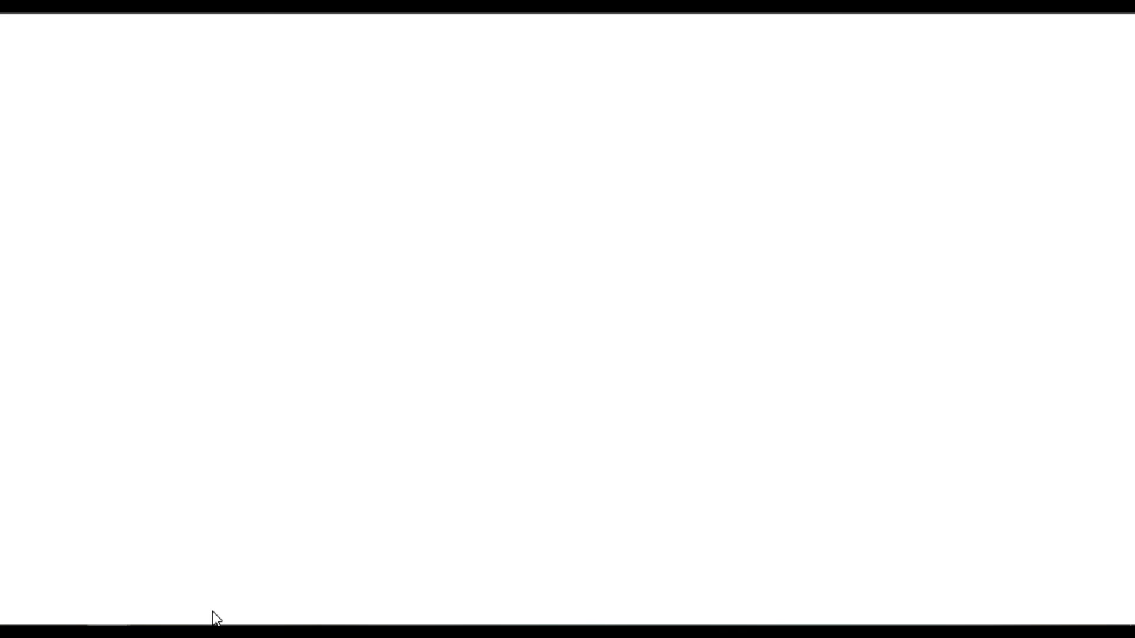